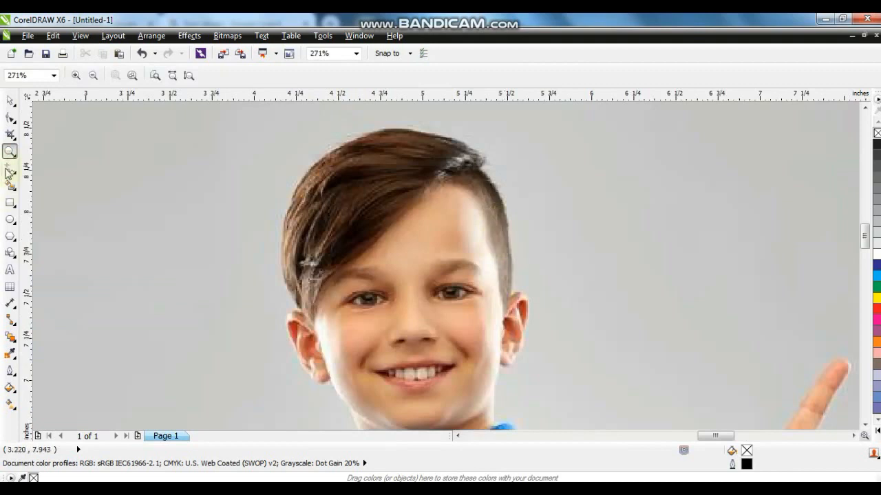
Trace freehand line segments from the boy's hair down past the ear and neck to the hoodie in the pointing photo
{"action": "left_click", "coordinate": [455, 143]}
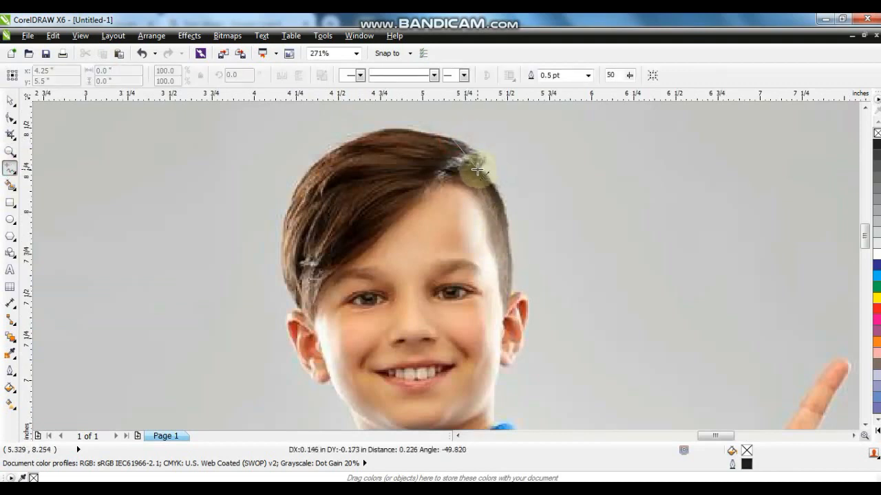
{"action": "left_click", "coordinate": [476, 170]}
{"action": "left_click", "coordinate": [506, 231]}
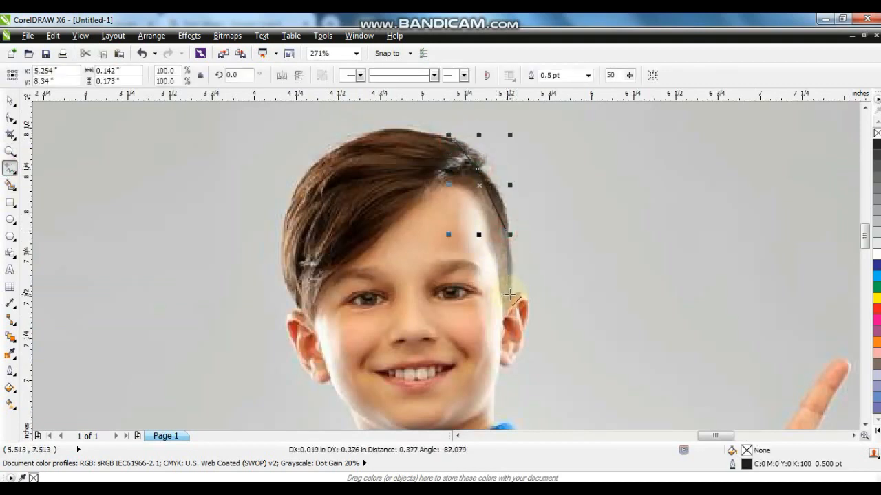
{"action": "left_click", "coordinate": [509, 294]}
{"action": "left_click", "coordinate": [523, 329]}
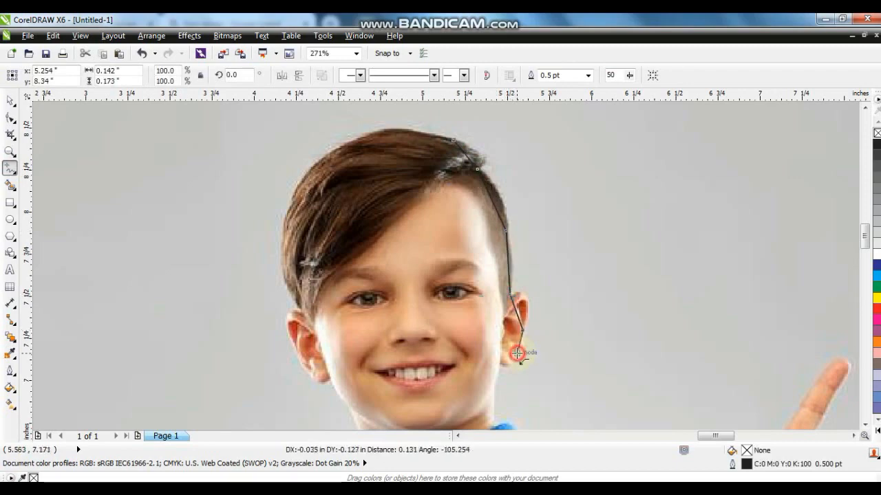
{"action": "left_click", "coordinate": [494, 384]}
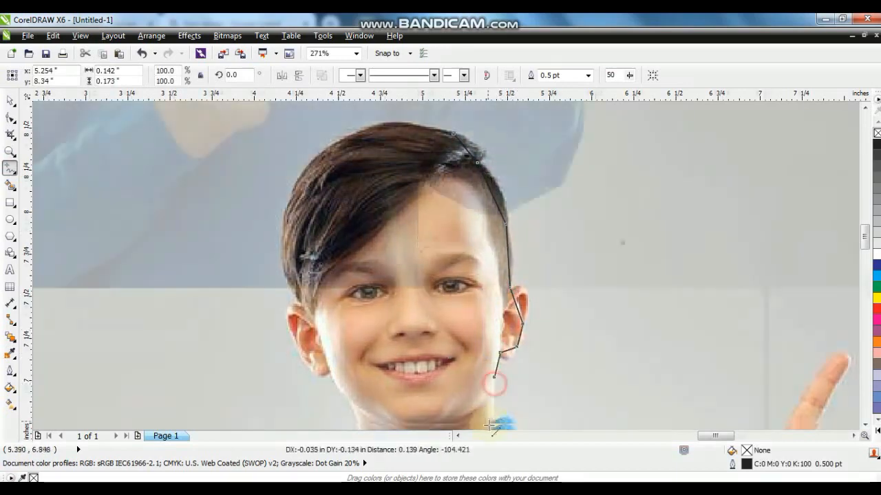
{"action": "left_click", "coordinate": [494, 398]}
Continue the outline along the hoodie's bottom edge and up around the elbow of the lower sleeve
{"action": "left_click", "coordinate": [422, 287]}
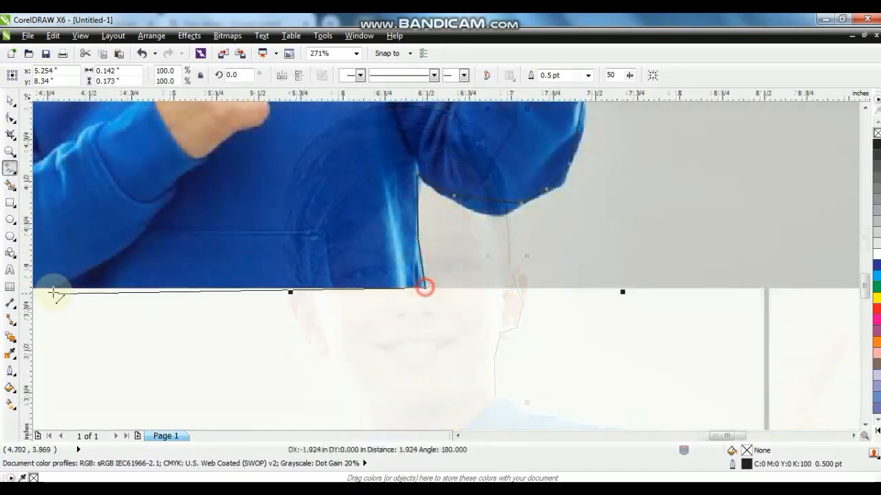
{"action": "left_click", "coordinate": [49, 288]}
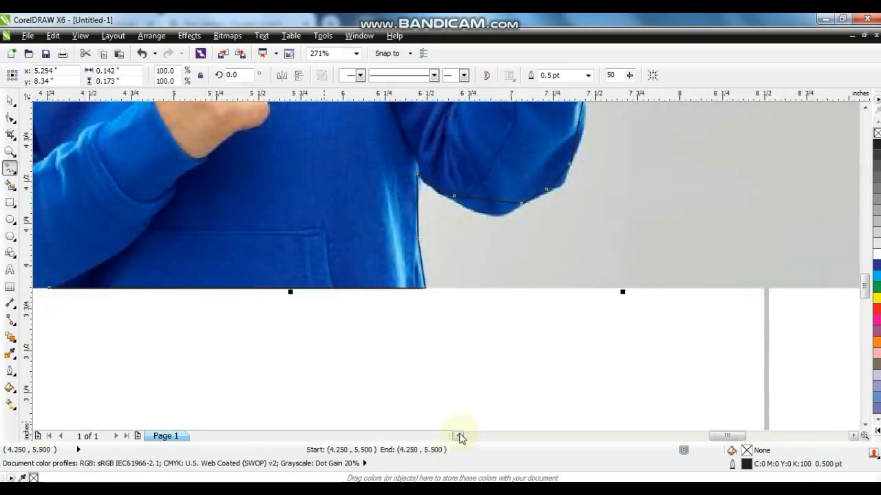
{"action": "left_click_drag", "start_coordinate": [459, 438], "coordinate": [458, 436]}
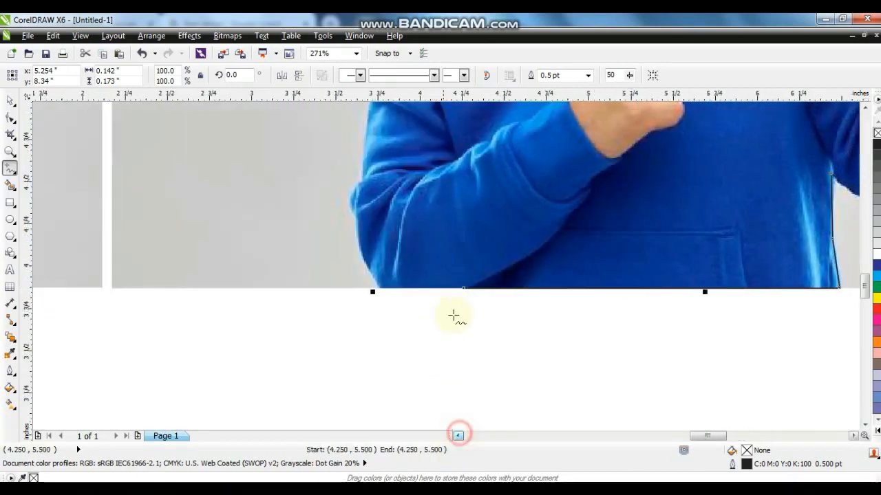
{"action": "left_click", "coordinate": [465, 289]}
{"action": "left_click", "coordinate": [357, 213]}
{"action": "left_click", "coordinate": [361, 180]}
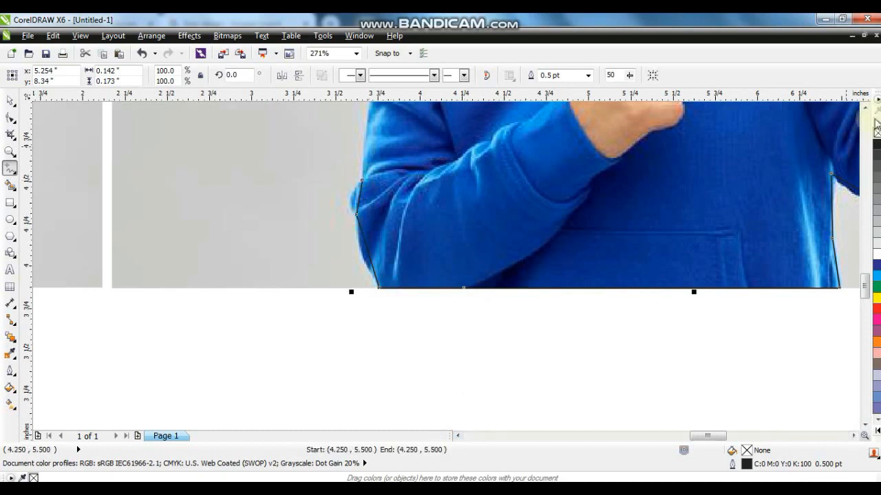
Extend the outline up the outer sleeve and close it at the open end near the shoulder
{"action": "scroll", "coordinate": [385, 275], "scroll_direction": "up", "scroll_amount": 5}
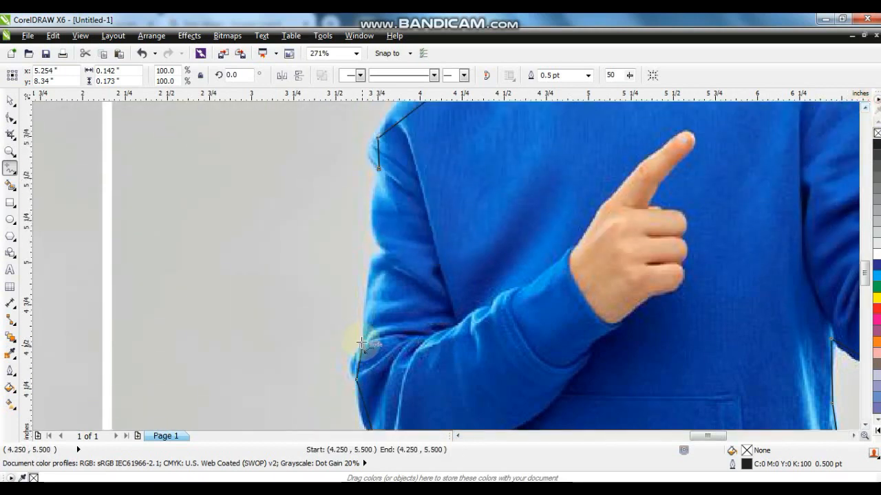
{"action": "left_click", "coordinate": [361, 345]}
{"action": "left_click", "coordinate": [385, 254]}
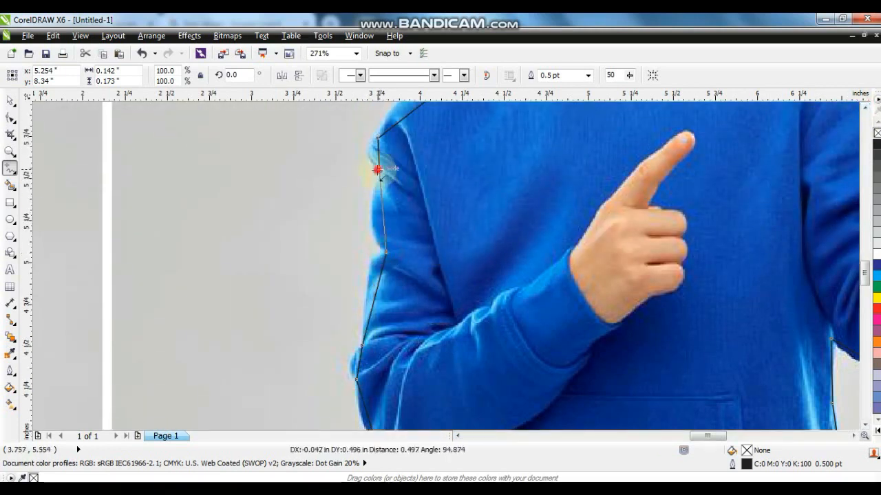
{"action": "left_click", "coordinate": [380, 169]}
Select all nodes of the boy's outline and convert its line segments to curves
{"action": "left_click", "coordinate": [10, 118]}
{"action": "scroll", "coordinate": [427, 216], "scroll_direction": "down", "scroll_amount": 4}
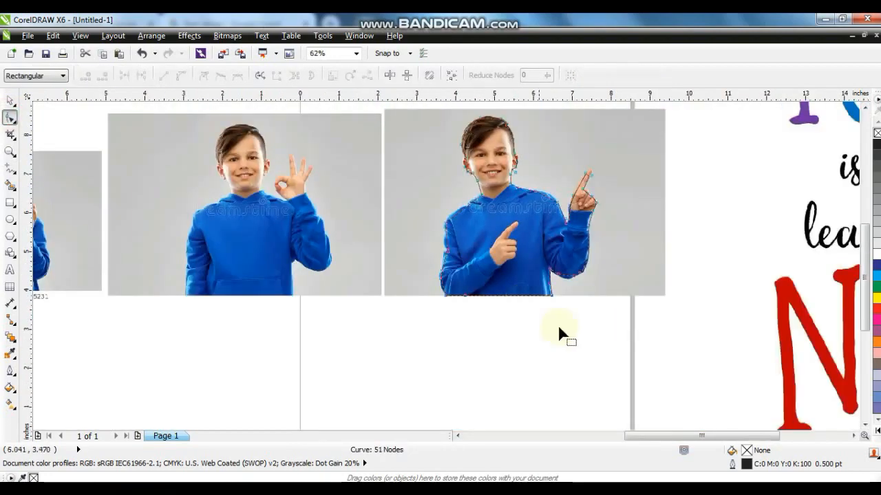
{"action": "scroll", "coordinate": [473, 154], "scroll_direction": "up", "scroll_amount": 2}
{"action": "left_click", "coordinate": [181, 77]}
Bend the outline segments around the top and sides of the boy's hair to match its shape
{"action": "left_click", "coordinate": [11, 152]}
{"action": "left_click_drag", "start_coordinate": [290, 177], "coordinate": [630, 409]}
{"action": "left_click", "coordinate": [10, 117]}
{"action": "left_click_drag", "start_coordinate": [370, 239], "coordinate": [354, 232]}
{"action": "left_click_drag", "start_coordinate": [485, 191], "coordinate": [483, 177]}
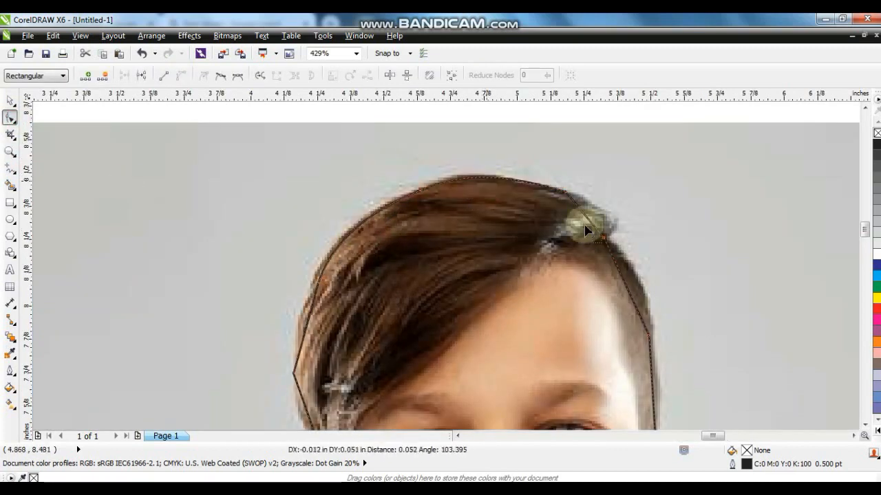
{"action": "left_click_drag", "start_coordinate": [592, 220], "coordinate": [604, 214]}
{"action": "left_click_drag", "start_coordinate": [626, 283], "coordinate": [635, 284]}
{"action": "left_click_drag", "start_coordinate": [308, 317], "coordinate": [300, 312]}
Bend the outline to follow the lower hair edge and the rounded contours of both ears
{"action": "scroll", "coordinate": [866, 427], "scroll_direction": "down", "scroll_amount": 5}
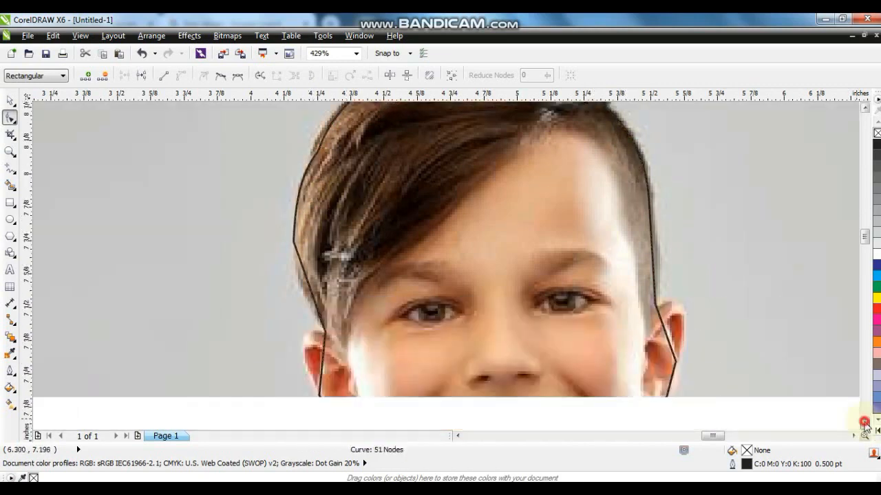
{"action": "left_click_drag", "start_coordinate": [308, 245], "coordinate": [302, 247]}
{"action": "left_click_drag", "start_coordinate": [323, 331], "coordinate": [302, 310]}
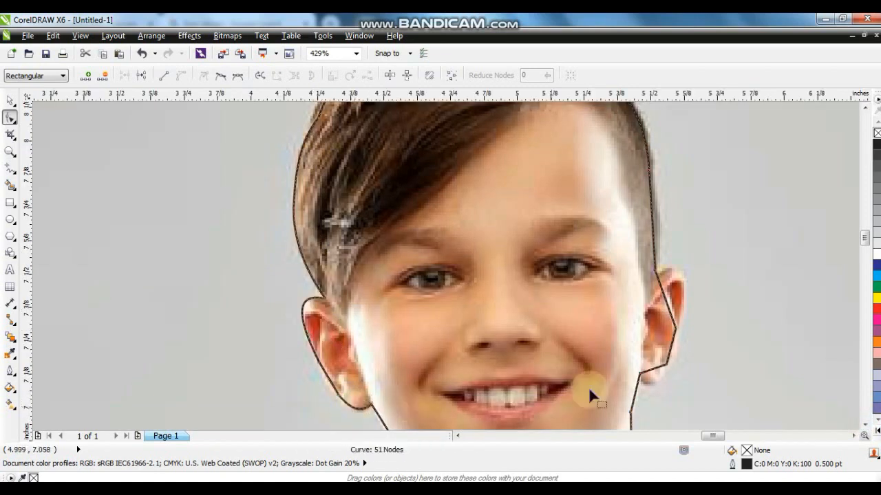
{"action": "left_click_drag", "start_coordinate": [653, 379], "coordinate": [653, 377]}
{"action": "left_click_drag", "start_coordinate": [668, 297], "coordinate": [688, 289]}
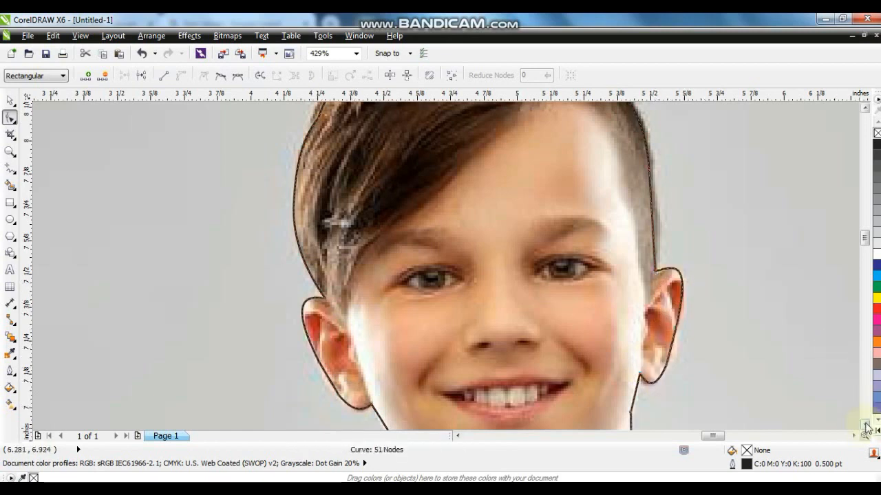
Curve the outline segments along both sides of the hoodie's collar and the adjoining shoulder
{"action": "scroll", "coordinate": [865, 426], "scroll_direction": "down", "scroll_amount": 3}
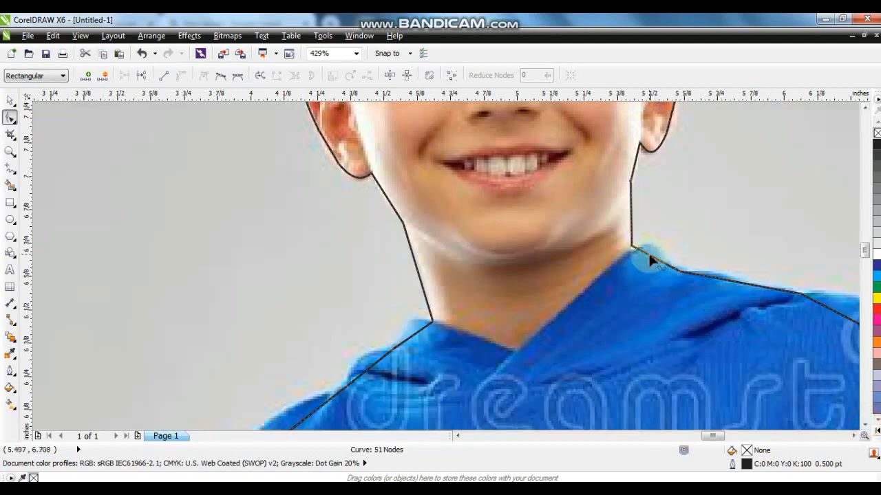
{"action": "left_click_drag", "start_coordinate": [651, 255], "coordinate": [654, 246]}
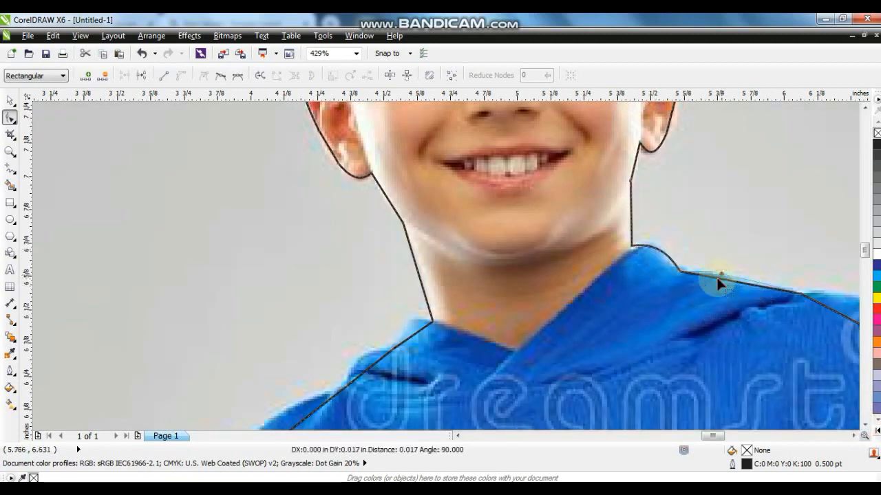
{"action": "left_click_drag", "start_coordinate": [717, 281], "coordinate": [718, 278]}
{"action": "left_click_drag", "start_coordinate": [369, 370], "coordinate": [412, 324]}
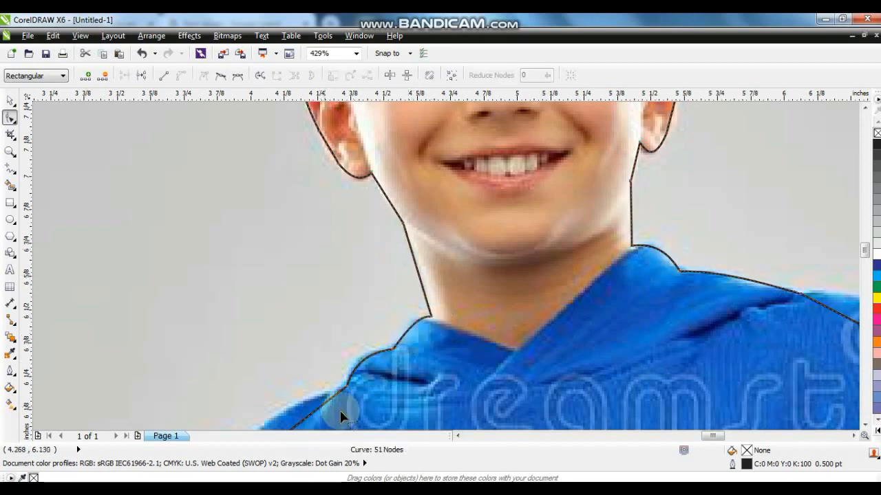
PowerClip the pointing photo inside the boy's traced outline and remove the container's outline colour
{"action": "key", "text": "shift+F2"}
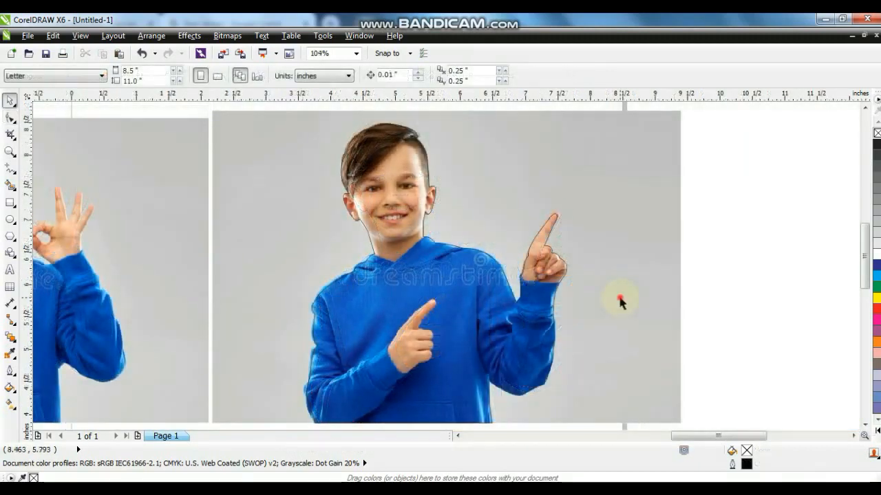
{"action": "left_click", "coordinate": [619, 294]}
{"action": "left_click", "coordinate": [190, 36]}
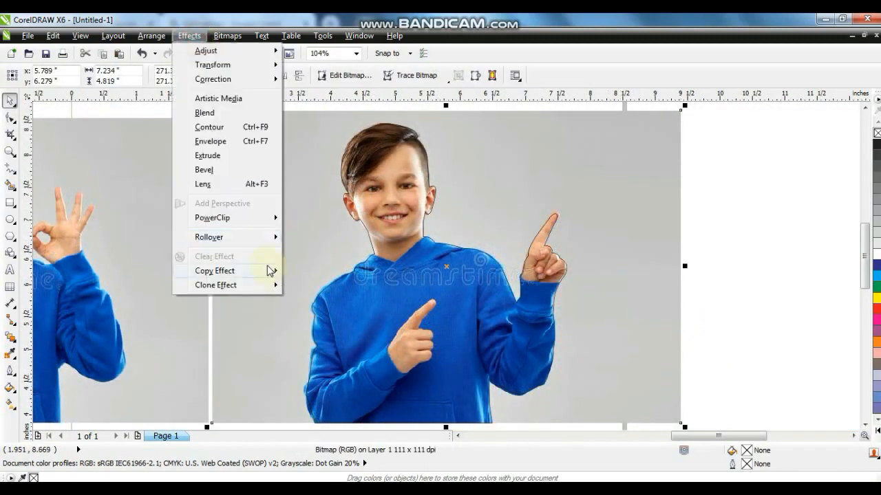
{"action": "mouse_move", "coordinate": [227, 218]}
{"action": "left_click", "coordinate": [340, 216]}
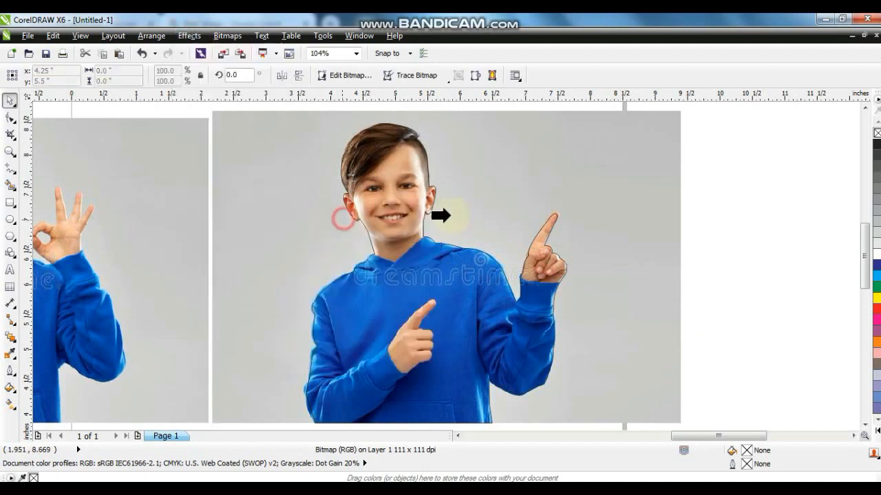
{"action": "left_click", "coordinate": [430, 186]}
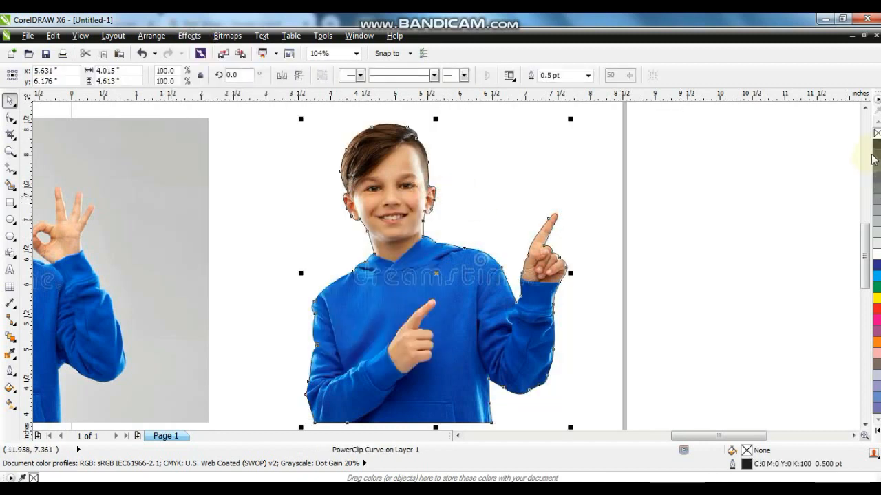
{"action": "right_click", "coordinate": [877, 134]}
{"action": "left_click", "coordinate": [677, 283]}
Move the cut-out and the other two boy photos off the page, and place the flyer image on the page
{"action": "left_click", "coordinate": [456, 309]}
{"action": "key", "text": "F4"}
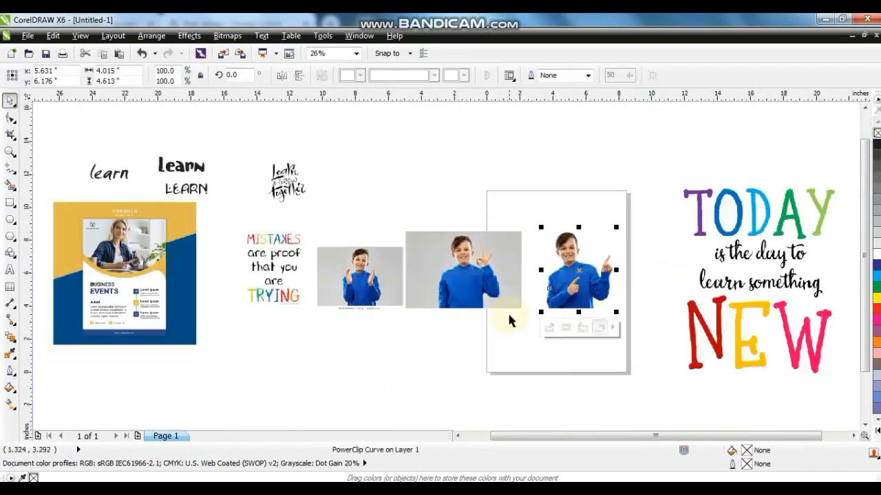
{"action": "left_click_drag", "start_coordinate": [565, 274], "coordinate": [298, 407]}
{"action": "left_click", "coordinate": [336, 300]}
{"action": "left_click", "coordinate": [465, 275], "text": "shift"}
{"action": "left_click_drag", "start_coordinate": [474, 278], "coordinate": [148, 425]}
{"action": "left_click_drag", "start_coordinate": [134, 328], "coordinate": [568, 337]}
Draw a rectangle over the inner flyer panel, matching its edges from corner to corner
{"action": "key", "text": "shift+F2"}
{"action": "key", "text": "Escape"}
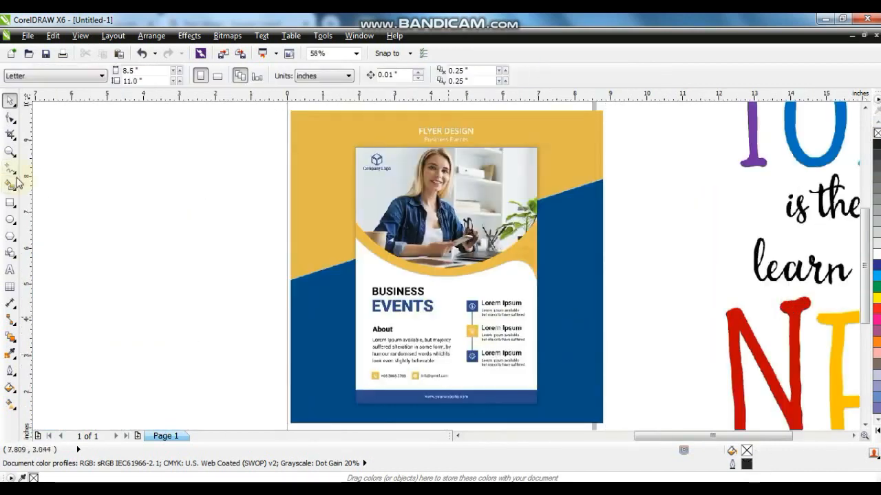
{"action": "left_click", "coordinate": [10, 202]}
{"action": "left_click_drag", "start_coordinate": [355, 145], "coordinate": [538, 403]}
Draw a horizontal line about 5 in long across the flyer photo, between the upper ends of the yellow band
{"action": "left_click", "coordinate": [9, 153]}
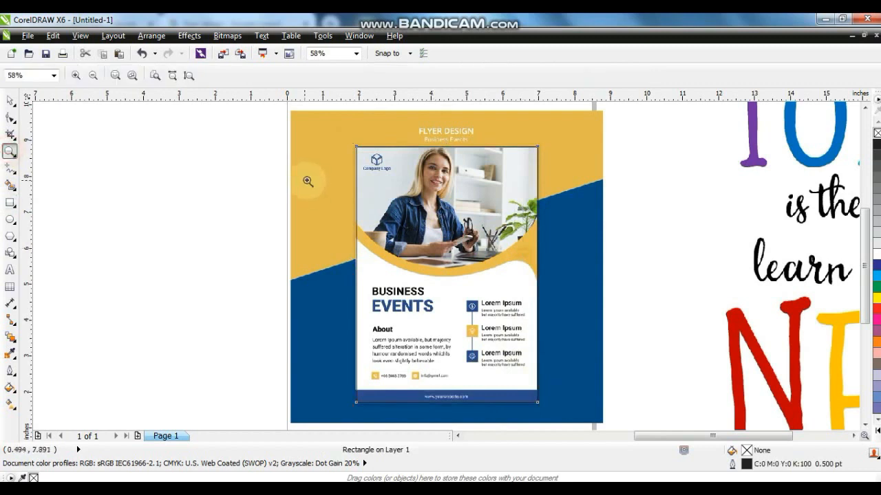
{"action": "left_click_drag", "start_coordinate": [308, 181], "coordinate": [642, 343]}
{"action": "left_click", "coordinate": [10, 168]}
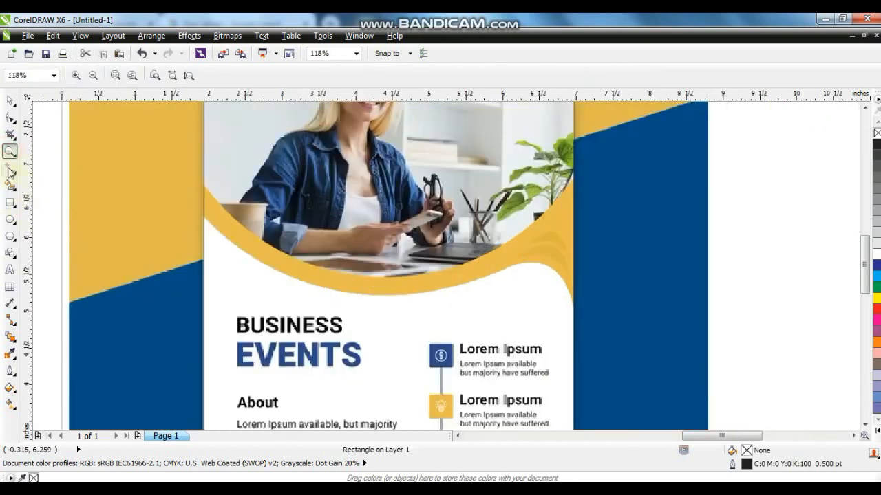
{"action": "left_click", "coordinate": [204, 178]}
{"action": "left_click", "coordinate": [575, 178]}
{"action": "key", "text": "F10"}
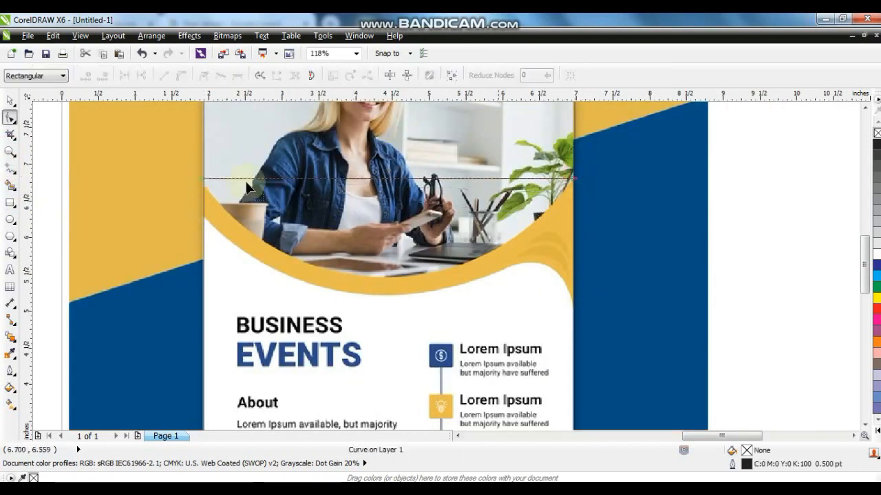
Extend the line down and along the yellow band's lower edge, and close the shape at its starting point
{"action": "left_click", "coordinate": [10, 168]}
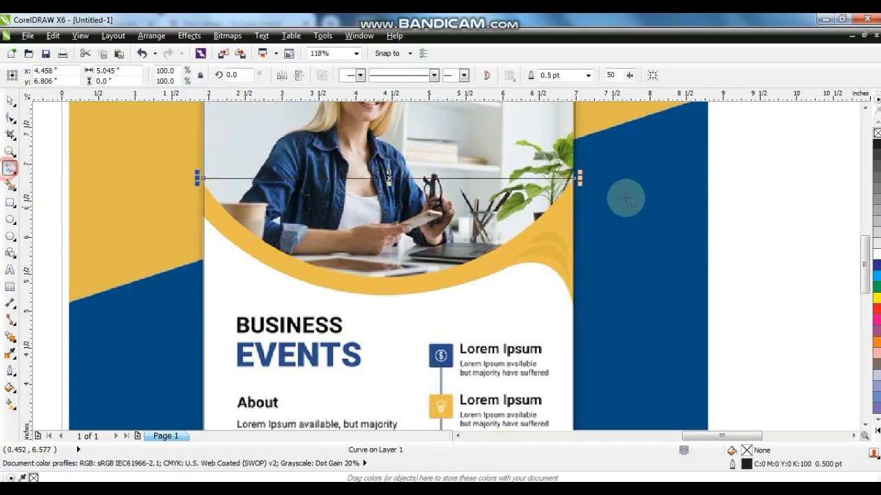
{"action": "left_click", "coordinate": [575, 178]}
{"action": "left_click", "coordinate": [573, 311]}
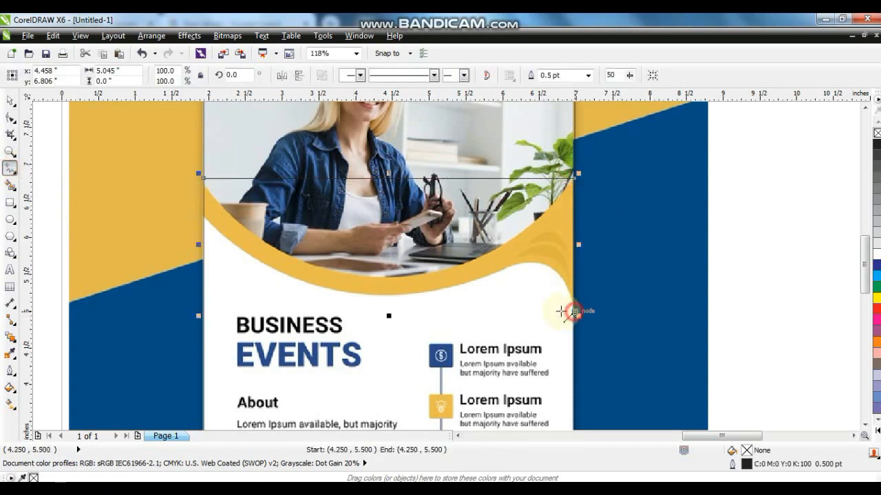
{"action": "left_click", "coordinate": [457, 285]}
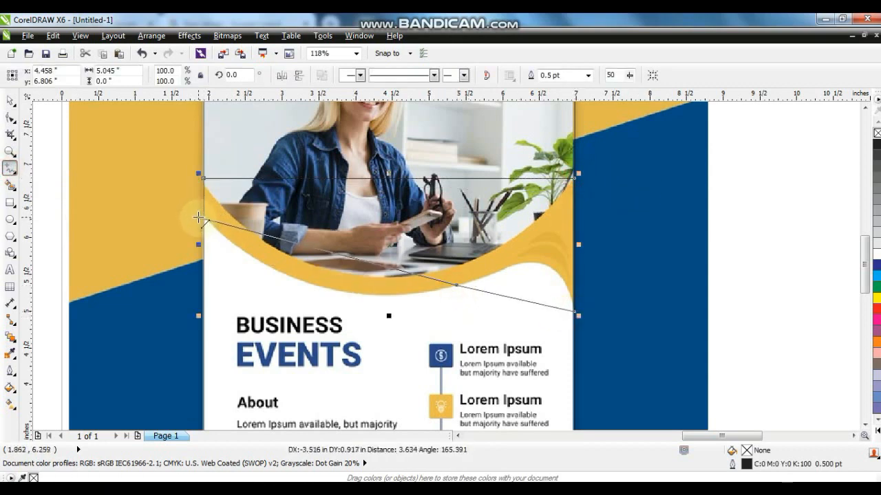
{"action": "left_click", "coordinate": [198, 218]}
{"action": "left_click", "coordinate": [204, 179]}
Select all nodes of the yellow band shape and convert its segments to curves
{"action": "left_click", "coordinate": [9, 118]}
{"action": "left_click_drag", "start_coordinate": [99, 112], "coordinate": [679, 373]}
{"action": "left_click", "coordinate": [181, 76]}
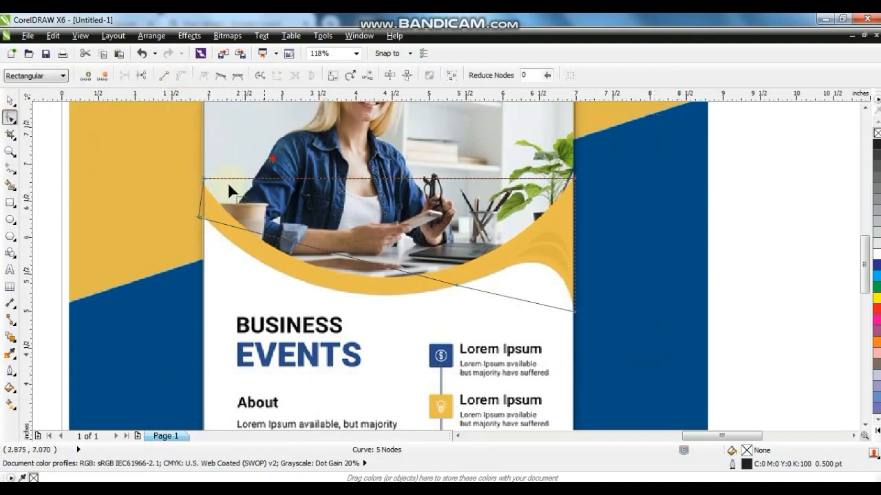
Bend the shape's upper and lower edges to follow the curved yellow band under the photo
{"action": "left_click_drag", "start_coordinate": [323, 180], "coordinate": [246, 266]}
{"action": "left_click_drag", "start_coordinate": [454, 178], "coordinate": [514, 269]}
{"action": "mouse_move", "coordinate": [379, 252]}
{"action": "left_mouse_down"}
{"action": "mouse_move", "coordinate": [385, 281]}
{"action": "mouse_move", "coordinate": [375, 267]}
{"action": "left_mouse_up"}
{"action": "left_click_drag", "start_coordinate": [512, 299], "coordinate": [539, 265]}
{"action": "left_click_drag", "start_coordinate": [460, 301], "coordinate": [422, 276]}
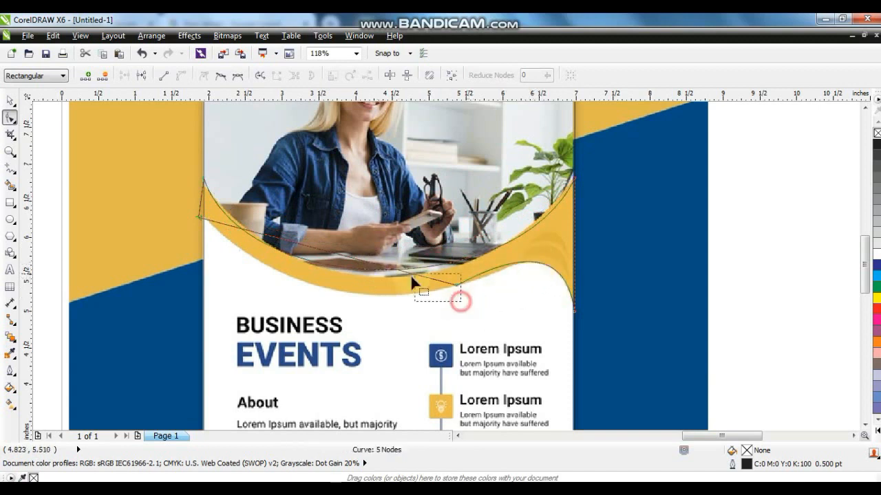
{"action": "left_click_drag", "start_coordinate": [529, 247], "coordinate": [329, 295]}
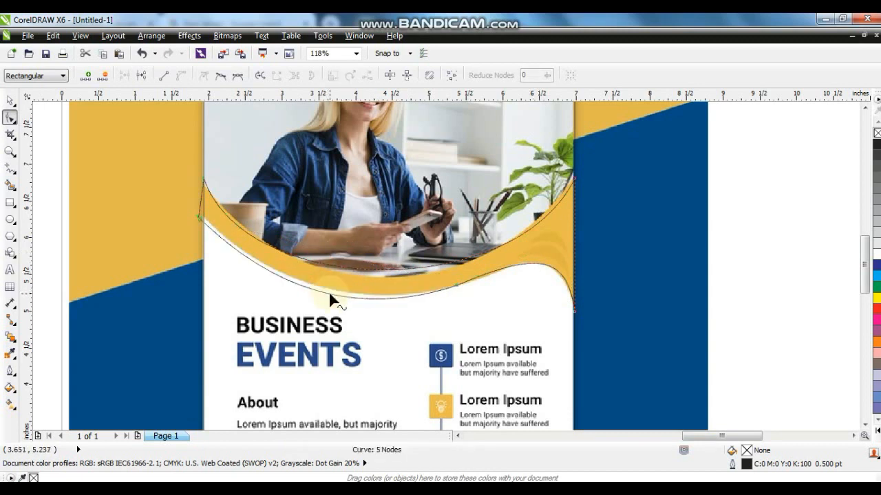
Trace the lower pale crescent at the yellow band's right end as a curved two-node shape about 0.7 in wide
{"action": "left_click", "coordinate": [9, 149]}
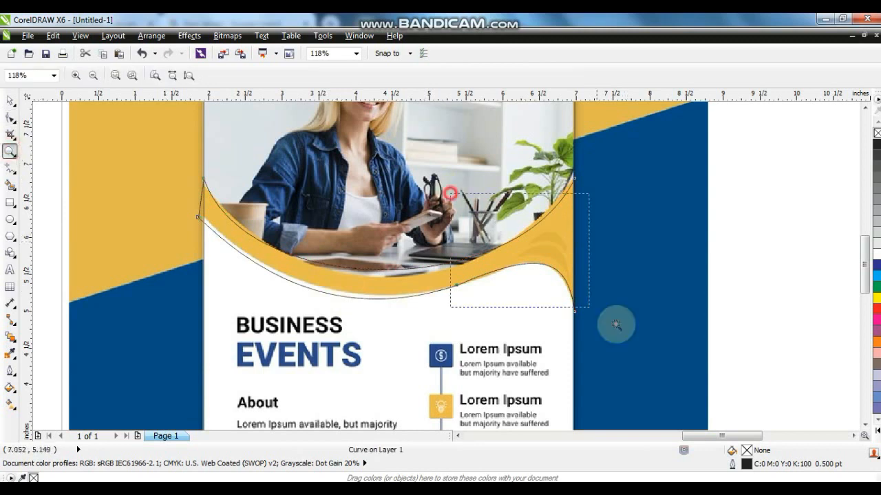
{"action": "left_click_drag", "start_coordinate": [447, 194], "coordinate": [643, 339]}
{"action": "left_click", "coordinate": [10, 168]}
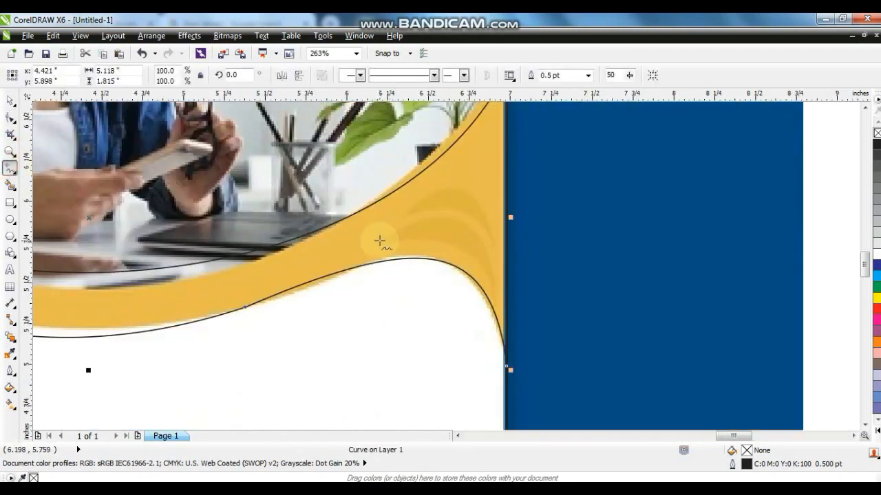
{"action": "left_click", "coordinate": [374, 236]}
{"action": "double_click", "coordinate": [500, 295]}
{"action": "left_click", "coordinate": [377, 240]}
{"action": "key", "text": "F10"}
{"action": "left_click_drag", "start_coordinate": [167, 137], "coordinate": [615, 363]}
{"action": "left_click", "coordinate": [184, 78]}
{"action": "left_click_drag", "start_coordinate": [448, 270], "coordinate": [444, 241]}
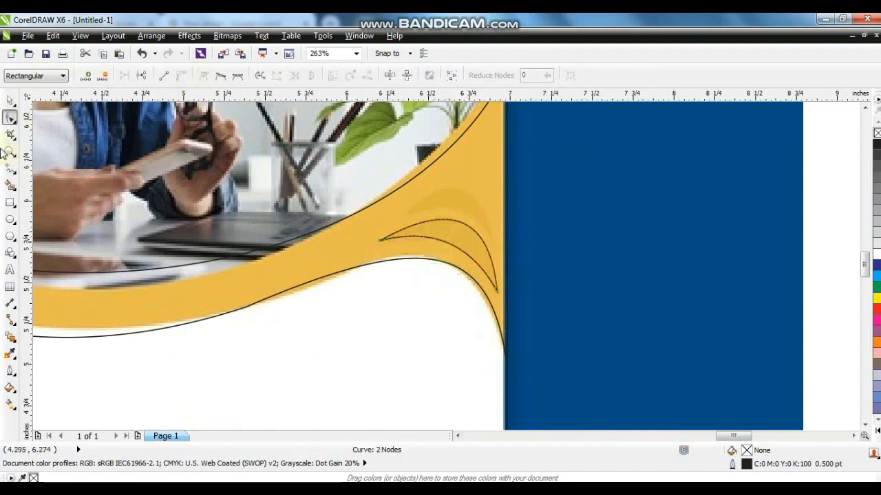
Trace a second crescent about 0.6 in wide just above the first one on the yellow band
{"action": "left_click", "coordinate": [9, 170]}
{"action": "left_click", "coordinate": [400, 213]}
{"action": "left_click", "coordinate": [495, 248]}
{"action": "left_click", "coordinate": [397, 214]}
{"action": "left_click", "coordinate": [10, 120]}
{"action": "left_click_drag", "start_coordinate": [255, 147], "coordinate": [600, 324]}
{"action": "mouse_move", "coordinate": [447, 238]}
{"action": "left_mouse_down"}
{"action": "mouse_move", "coordinate": [463, 194]}
{"action": "mouse_move", "coordinate": [454, 219]}
{"action": "mouse_move", "coordinate": [454, 206]}
{"action": "left_mouse_up"}
Move the flyer image off the page to the left, leaving the traced outlines on the page
{"action": "left_click", "coordinate": [11, 101]}
{"action": "scroll", "coordinate": [406, 274], "scroll_direction": "down", "scroll_amount": 5}
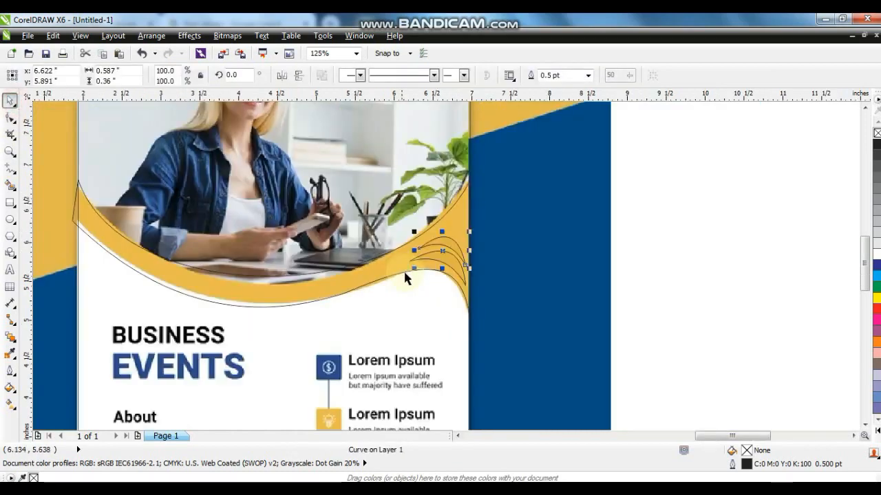
{"action": "left_click", "coordinate": [492, 295]}
{"action": "left_click_drag", "start_coordinate": [492, 220], "coordinate": [286, 227]}
{"action": "left_click", "coordinate": [382, 192]}
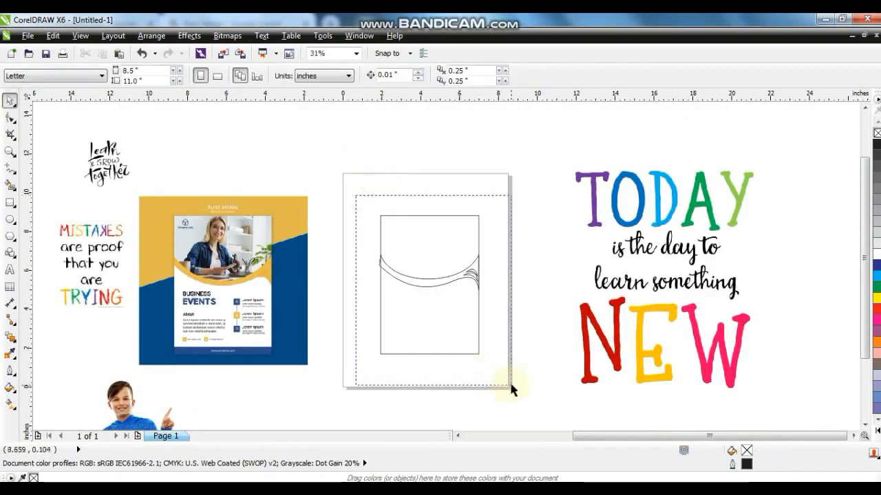
Draw a closed straight-sided shape about 5.7 in wide that follows the band and extends around the rectangle's lower part
{"action": "left_click_drag", "start_coordinate": [511, 385], "coordinate": [511, 385]}
{"action": "key", "text": "shift+F2"}
{"action": "left_click", "coordinate": [312, 232]}
{"action": "left_click", "coordinate": [9, 168]}
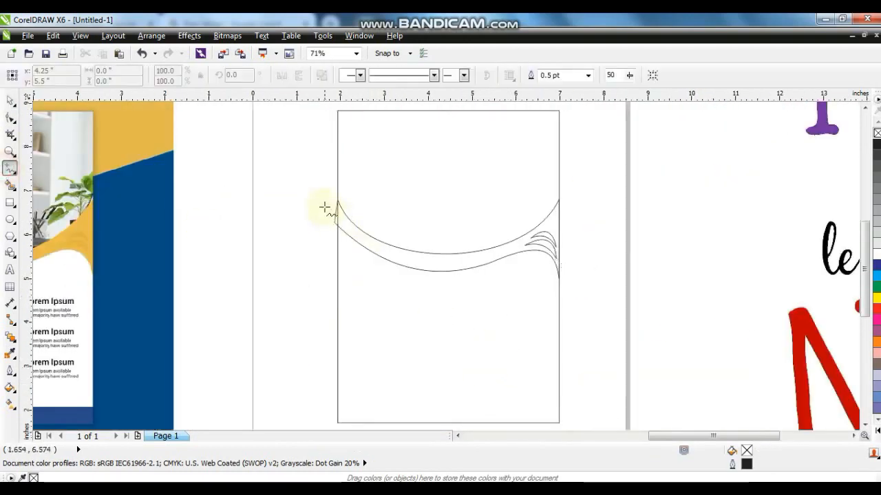
{"action": "left_click", "coordinate": [325, 209]}
{"action": "left_click", "coordinate": [360, 239]}
{"action": "left_click", "coordinate": [414, 258]}
{"action": "left_click", "coordinate": [456, 257]}
{"action": "left_click", "coordinate": [509, 247]}
{"action": "left_click", "coordinate": [565, 230]}
{"action": "left_click", "coordinate": [566, 408]}
{"action": "left_click", "coordinate": [315, 398]}
{"action": "left_click", "coordinate": [323, 180]}
{"action": "key", "text": "space"}
{"action": "key", "text": "shift+F2"}
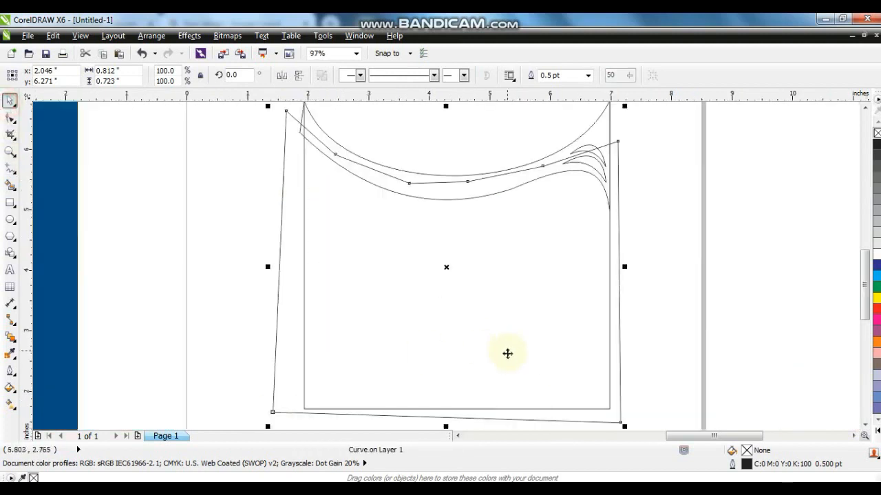
Fill the new lower shape with light grey, and bring the curved band and both crescents to the front
{"action": "left_click", "coordinate": [877, 243]}
{"action": "scroll", "coordinate": [688, 262], "scroll_direction": "down", "scroll_amount": 3}
{"action": "left_click_drag", "start_coordinate": [621, 289], "coordinate": [363, 141]}
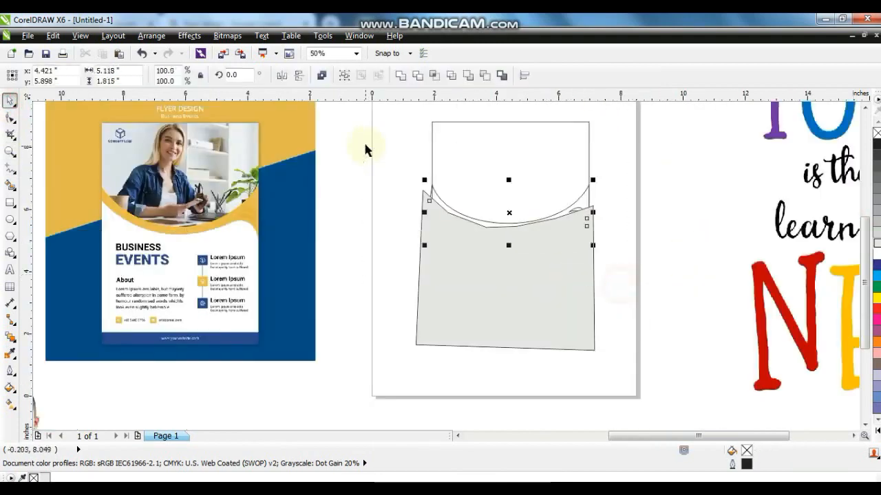
{"action": "left_click", "coordinate": [364, 227]}
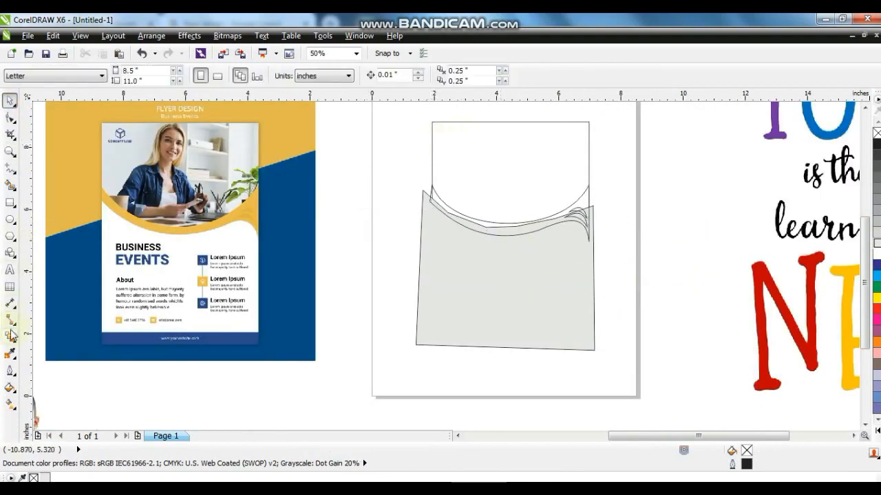
Sample the flyer's dark blue and fill the traced page rectangle with it
{"action": "left_click", "coordinate": [10, 353]}
{"action": "left_click", "coordinate": [310, 207]}
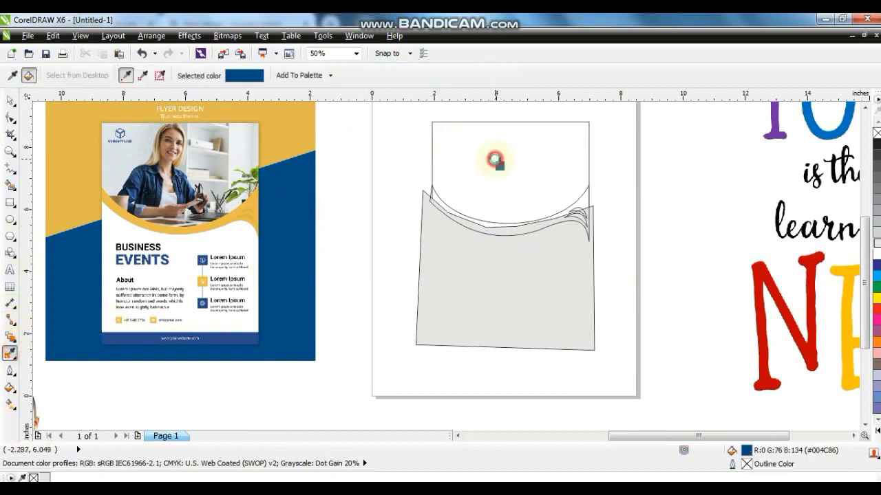
{"action": "left_click", "coordinate": [494, 160]}
Try a medium blue fill on the curved band and a light blue fill on the upper crescent
{"action": "left_click", "coordinate": [10, 101]}
{"action": "left_click_drag", "start_coordinate": [388, 136], "coordinate": [632, 271]}
{"action": "key", "text": "shift+F2"}
{"action": "left_click", "coordinate": [710, 253]}
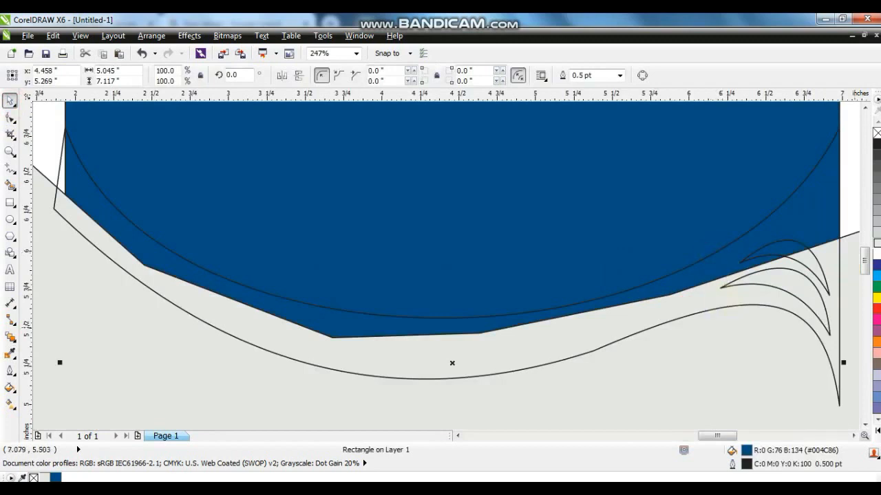
{"action": "left_click", "coordinate": [747, 308]}
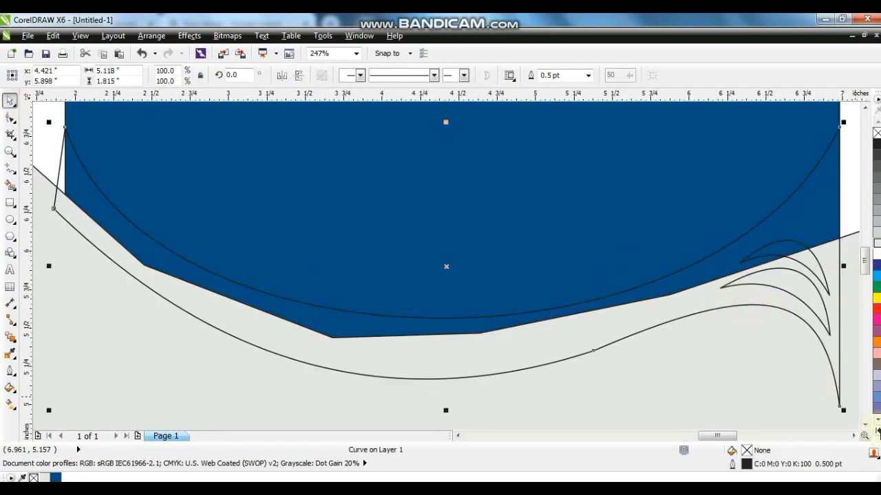
{"action": "left_click", "coordinate": [875, 425]}
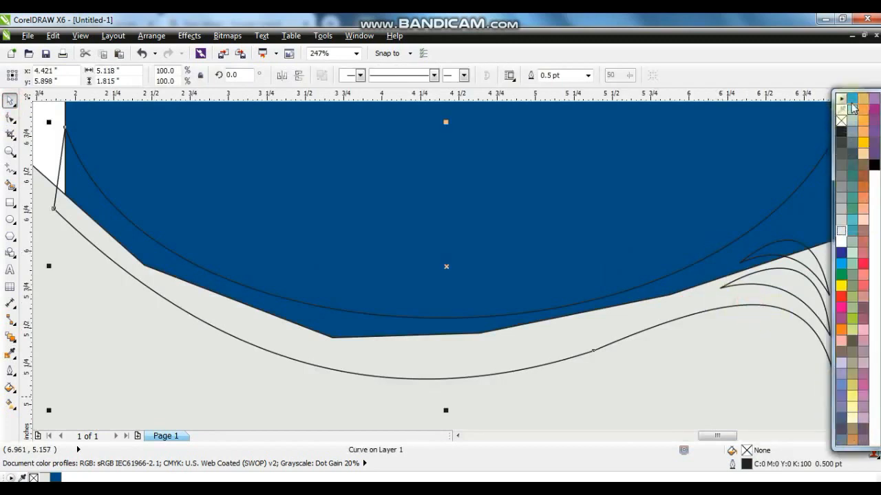
{"action": "left_click", "coordinate": [851, 99]}
{"action": "left_click", "coordinate": [796, 258]}
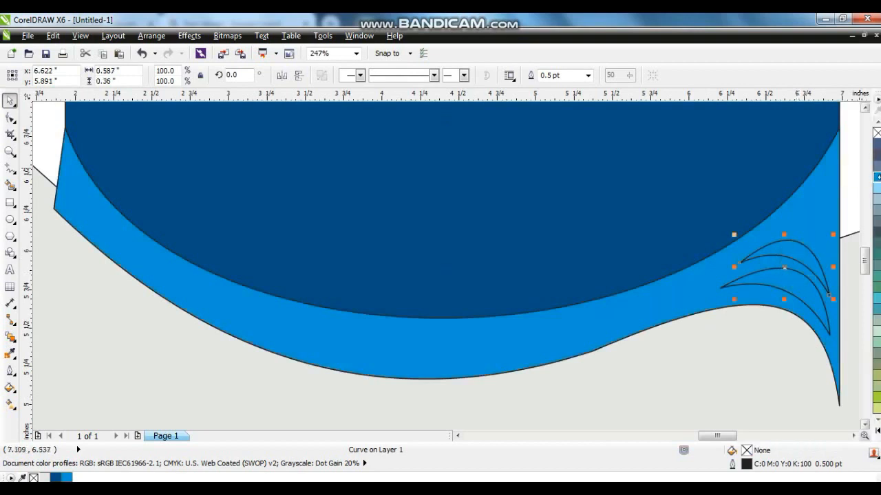
{"action": "left_click", "coordinate": [877, 188]}
{"action": "left_click", "coordinate": [805, 278]}
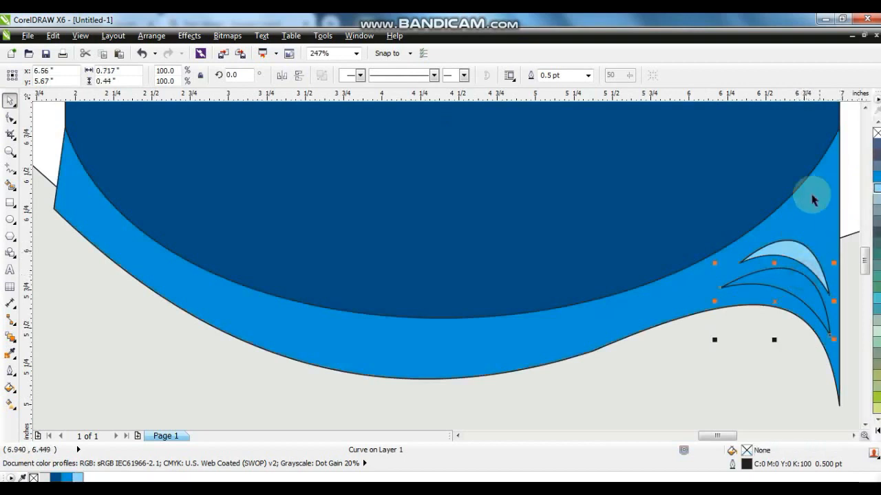
Fill the curved band with light blue (C:40) and both crescents with medium blue (C:100 M:20)
{"action": "left_click", "coordinate": [812, 196]}
{"action": "left_click", "coordinate": [876, 188]}
{"action": "left_click", "coordinate": [808, 251]}
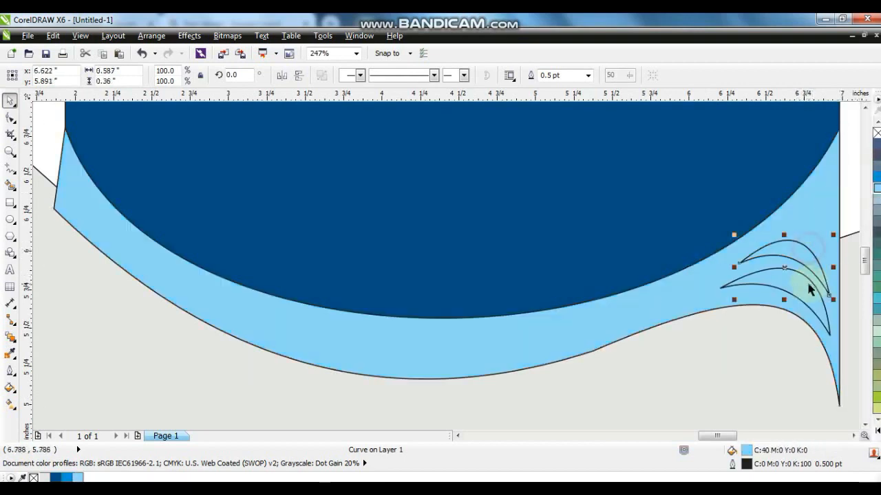
{"action": "left_click", "coordinate": [876, 177]}
{"action": "left_click", "coordinate": [808, 277]}
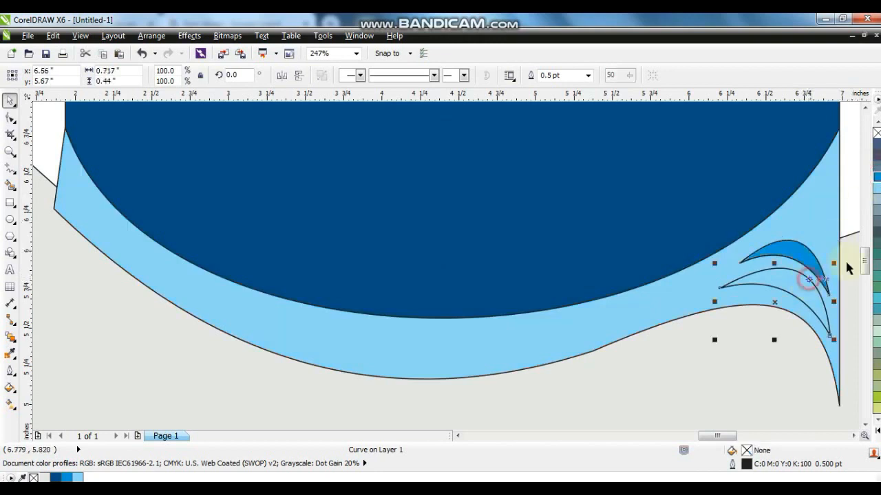
{"action": "left_click", "coordinate": [877, 177]}
Remove the outlines from the crescents, the curved band and the light grey shape
{"action": "left_click", "coordinate": [793, 246], "text": "shift"}
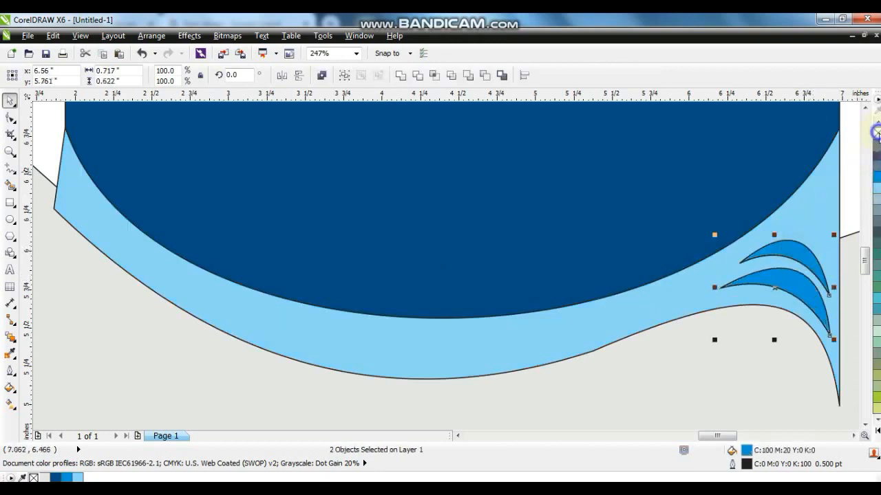
{"action": "left_click", "coordinate": [816, 190]}
{"action": "right_click", "coordinate": [876, 132]}
{"action": "left_click", "coordinate": [731, 181]}
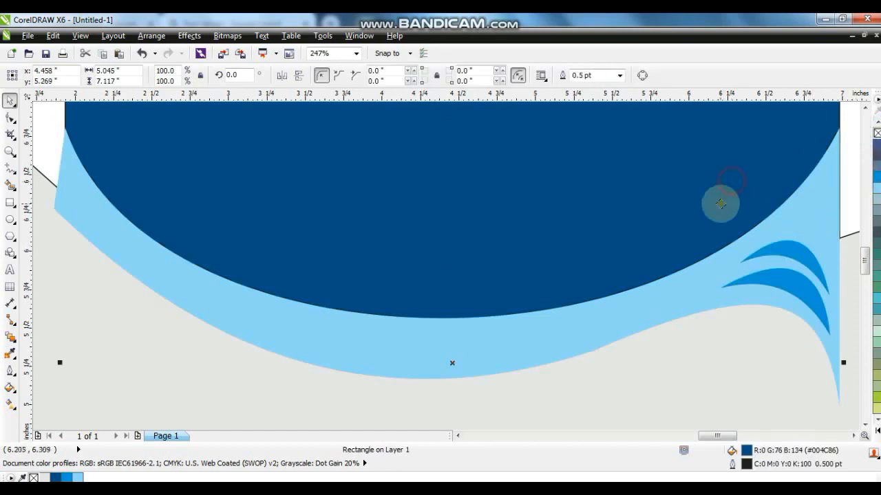
{"action": "scroll", "coordinate": [720, 204], "scroll_direction": "down", "scroll_amount": 5}
{"action": "left_click_drag", "start_coordinate": [584, 244], "coordinate": [719, 385]}
{"action": "right_click", "coordinate": [877, 133]}
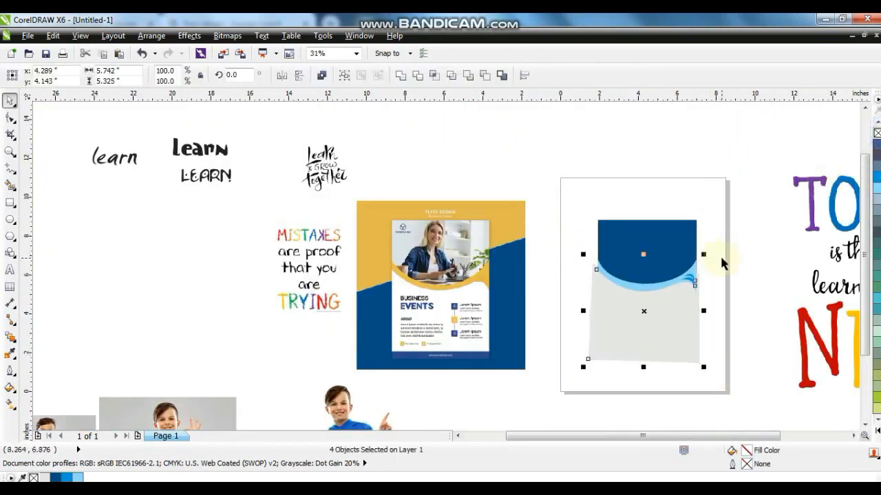
Move the boy cutout from below the flyer image onto the new page design
{"action": "left_click", "coordinate": [719, 258]}
{"action": "left_click_drag", "start_coordinate": [353, 435], "coordinate": [617, 279]}
{"action": "left_click", "coordinate": [558, 261]}
{"action": "left_click_drag", "start_coordinate": [557, 184], "coordinate": [762, 397]}
{"action": "key", "text": "shift+F2"}
PowerClip the light grey shape, the light blue band and the lower crescent inside the dark blue rectangle
{"action": "left_click", "coordinate": [630, 207]}
{"action": "left_click_drag", "start_coordinate": [631, 138], "coordinate": [295, 372]}
{"action": "left_click", "coordinate": [295, 369]}
{"action": "left_click", "coordinate": [555, 253]}
{"action": "left_click", "coordinate": [550, 242], "text": "shift"}
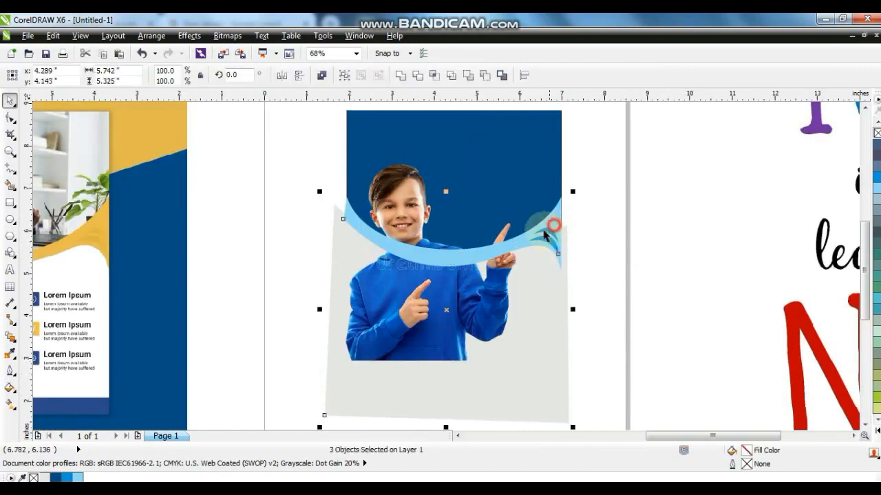
{"action": "right_click", "coordinate": [561, 215]}
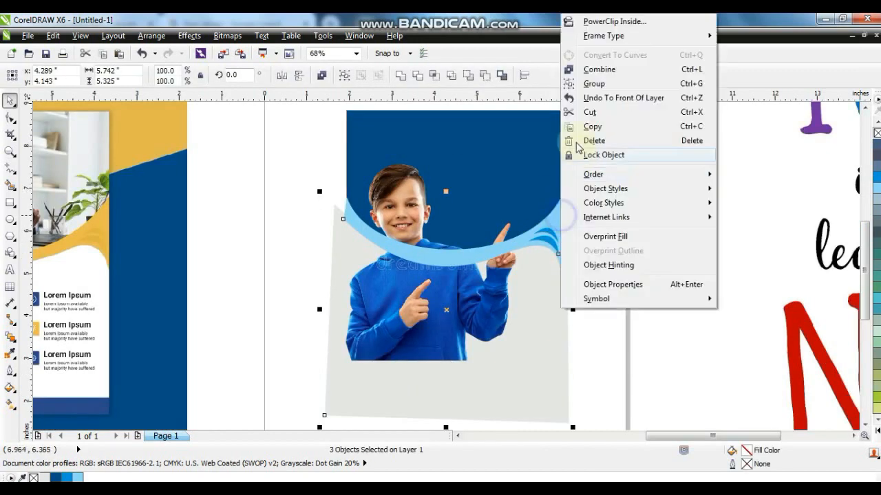
{"action": "left_click", "coordinate": [592, 21]}
{"action": "left_click", "coordinate": [507, 161]}
{"action": "left_click", "coordinate": [637, 233]}
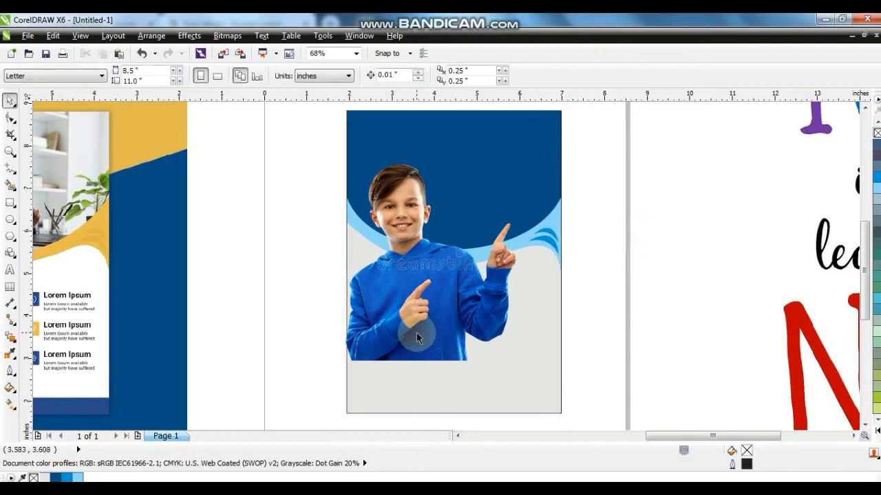
Scale the boy cutout down slightly and reposition it over the curved band
{"action": "left_click", "coordinate": [416, 333]}
{"action": "left_click_drag", "start_coordinate": [437, 335], "coordinate": [447, 330]}
{"action": "left_click_drag", "start_coordinate": [528, 361], "coordinate": [520, 352]}
{"action": "left_click_drag", "start_coordinate": [417, 332], "coordinate": [419, 330]}
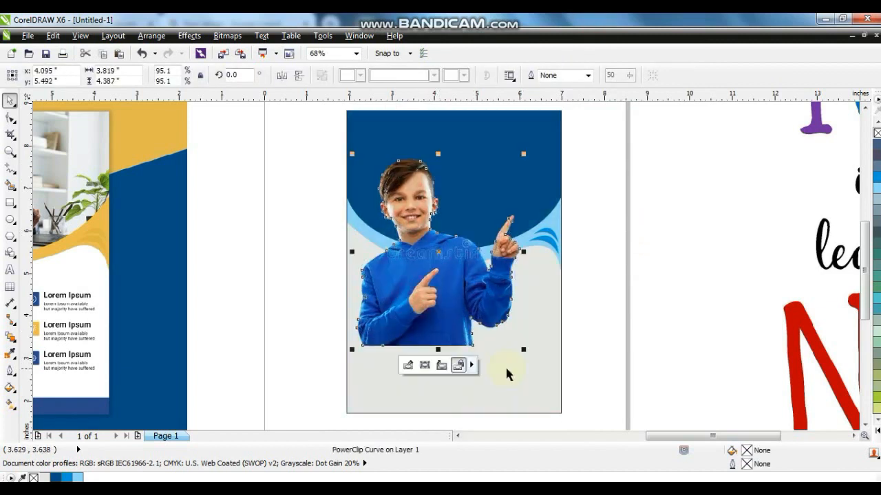
{"action": "left_click_drag", "start_coordinate": [525, 351], "coordinate": [516, 348]}
{"action": "left_click_drag", "start_coordinate": [408, 320], "coordinate": [404, 326]}
Move the rectangle's PowerClip contents down, and lower the upper crescent to sit just above the other one
{"action": "left_click", "coordinate": [524, 340]}
{"action": "left_click", "coordinate": [572, 69]}
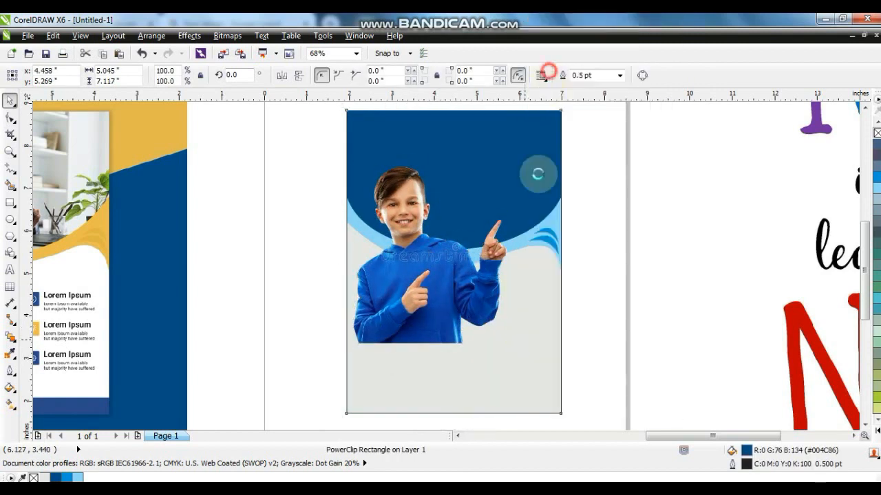
{"action": "key", "text": "ctrl+a"}
{"action": "left_click_drag", "start_coordinate": [456, 291], "coordinate": [474, 320]}
{"action": "right_click", "coordinate": [475, 322]}
{"action": "left_click", "coordinate": [518, 57]}
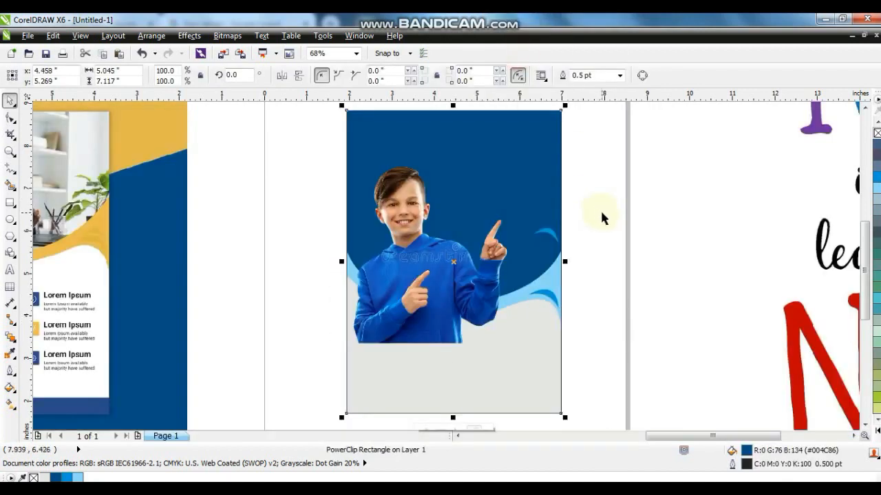
{"action": "left_click", "coordinate": [601, 211]}
{"action": "left_click_drag", "start_coordinate": [547, 229], "coordinate": [549, 279]}
{"action": "left_click", "coordinate": [633, 279]}
Enlarge the boy cutout slightly and move it down and left so it overlaps the design's left edge
{"action": "left_click", "coordinate": [415, 336]}
{"action": "mouse_move", "coordinate": [511, 346]}
{"action": "left_mouse_down"}
{"action": "mouse_move", "coordinate": [511, 360]}
{"action": "mouse_move", "coordinate": [513, 352]}
{"action": "left_mouse_up"}
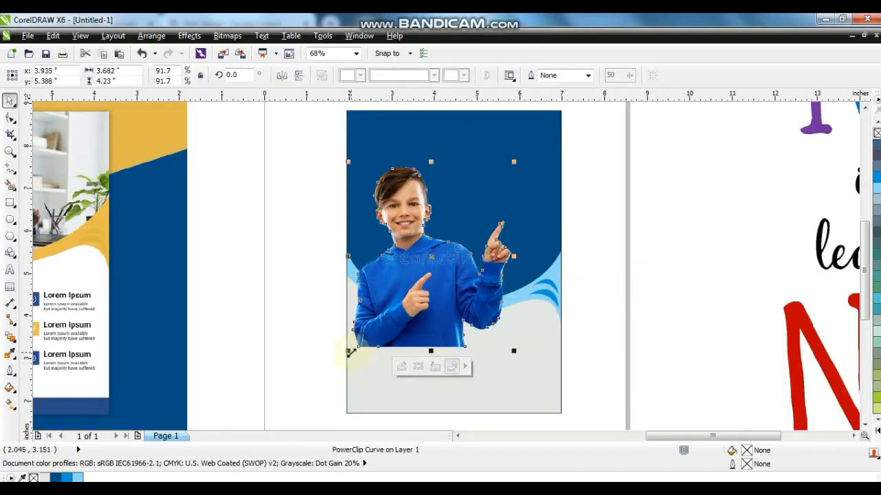
{"action": "left_click_drag", "start_coordinate": [351, 353], "coordinate": [343, 358]}
{"action": "mouse_move", "coordinate": [418, 329]}
{"action": "left_mouse_down"}
{"action": "mouse_move", "coordinate": [391, 329]}
{"action": "mouse_move", "coordinate": [417, 327]}
{"action": "left_mouse_up"}
{"action": "left_click", "coordinate": [254, 340]}
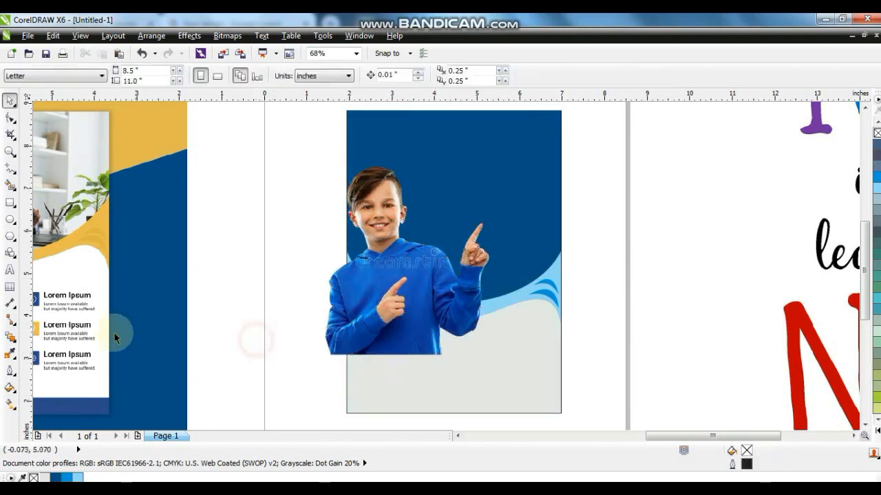
{"action": "left_click", "coordinate": [9, 205]}
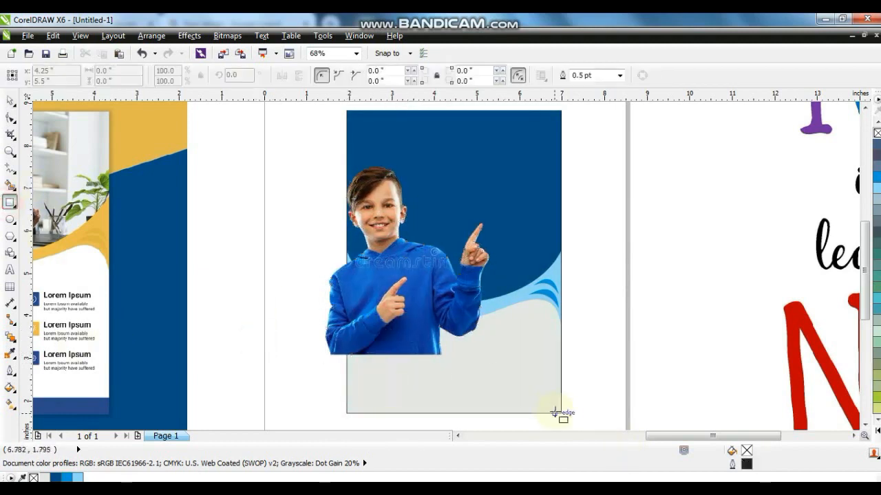
{"action": "left_click", "coordinate": [9, 102]}
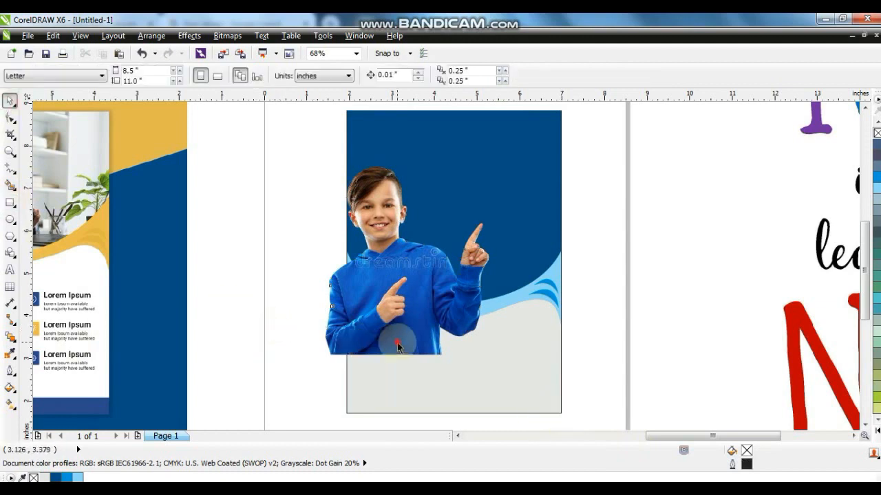
{"action": "left_click", "coordinate": [370, 335]}
{"action": "left_click_drag", "start_coordinate": [370, 335], "coordinate": [387, 350]}
{"action": "left_click", "coordinate": [251, 342]}
Draw a rectangle about 5.6 by 1.27 in across the design's lower end and convert it with its segments to curves
{"action": "left_click", "coordinate": [10, 202]}
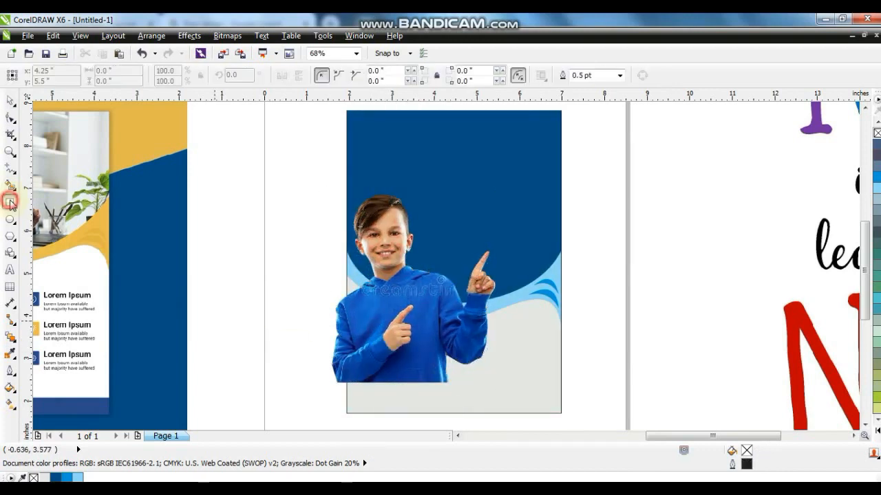
{"action": "left_click_drag", "start_coordinate": [331, 364], "coordinate": [570, 419]}
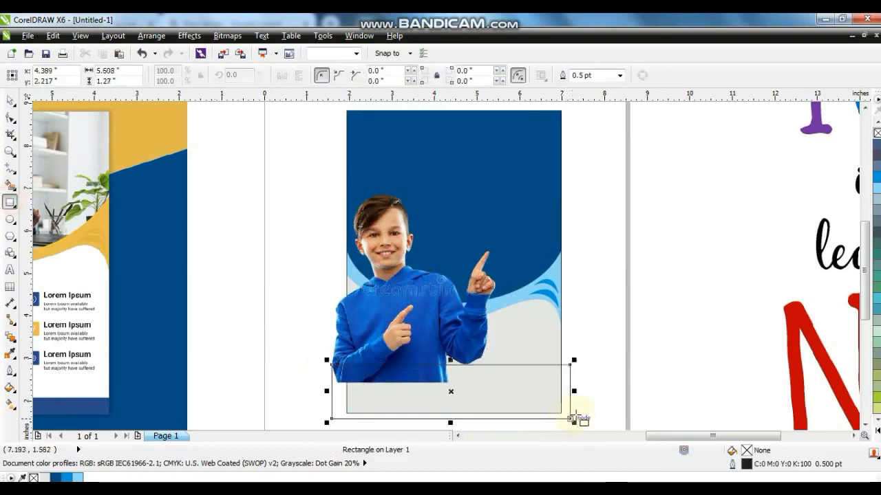
{"action": "left_click", "coordinate": [9, 117]}
{"action": "key", "text": "ctrl+q"}
{"action": "left_click_drag", "start_coordinate": [296, 350], "coordinate": [559, 416]}
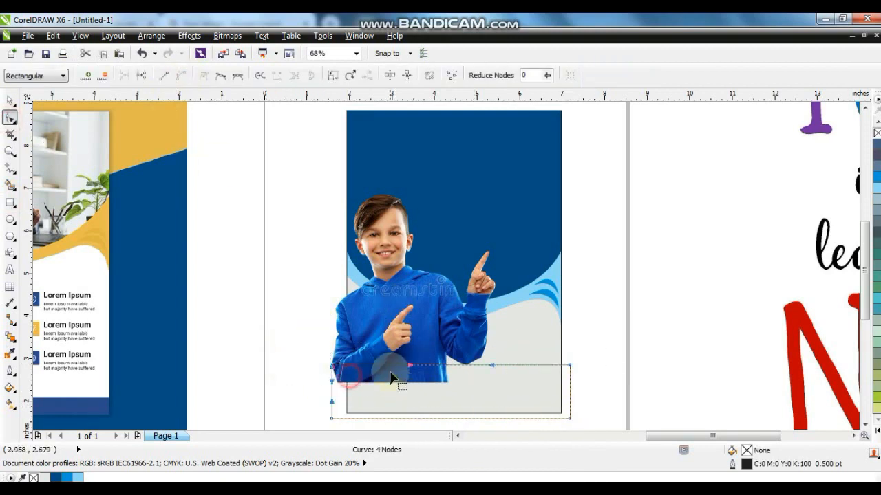
Bend the new shape's upper edge into a wave that rises over the boy's waist and dips toward the right
{"action": "left_click_drag", "start_coordinate": [411, 366], "coordinate": [397, 310]}
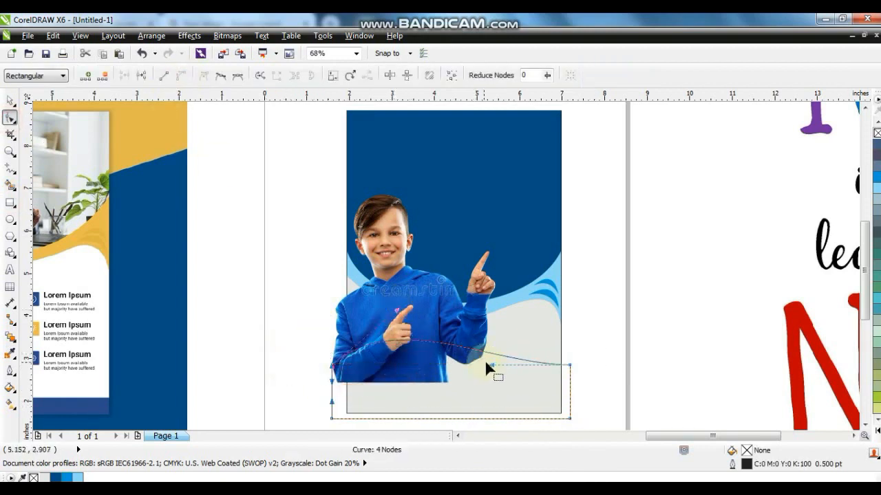
{"action": "left_click_drag", "start_coordinate": [490, 367], "coordinate": [481, 412]}
{"action": "left_click_drag", "start_coordinate": [397, 310], "coordinate": [415, 318]}
{"action": "left_click_drag", "start_coordinate": [482, 414], "coordinate": [476, 411]}
{"action": "left_click", "coordinate": [10, 102]}
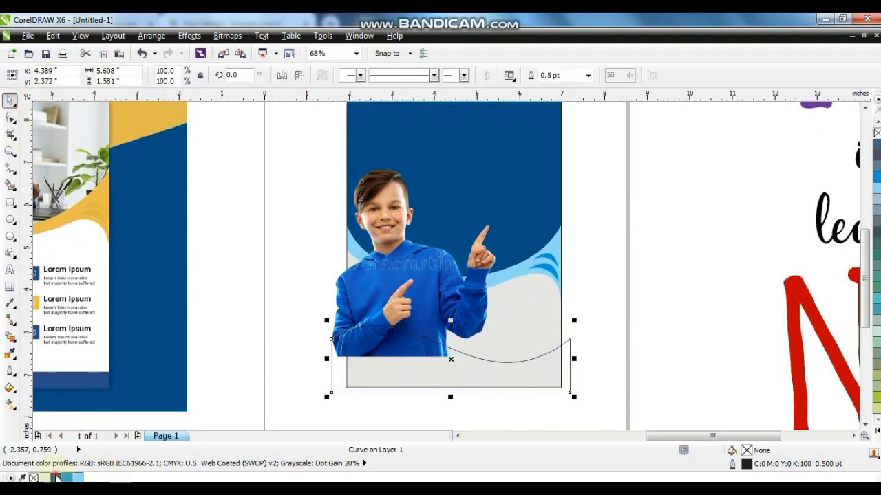
Fill the wave shape at the design's lower end with dark blue #113680 and remove its outline
{"action": "left_click", "coordinate": [57, 477]}
{"action": "right_click", "coordinate": [876, 131]}
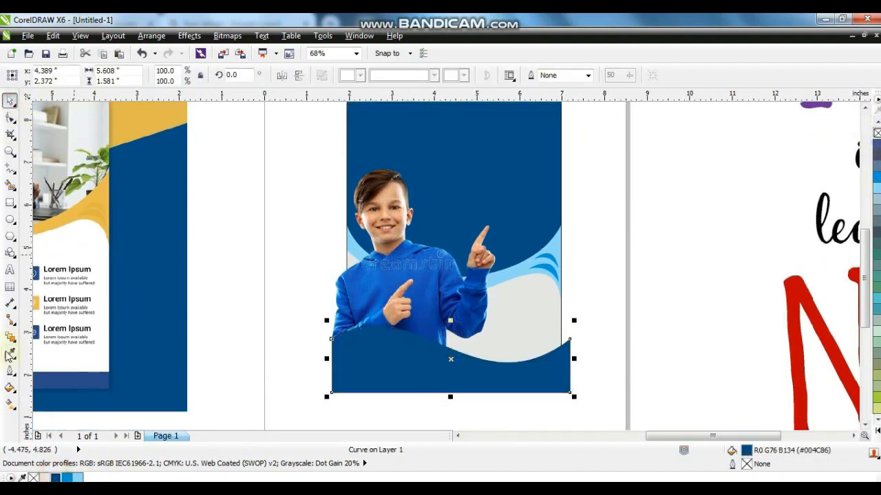
{"action": "left_click", "coordinate": [11, 392]}
{"action": "left_click", "coordinate": [58, 299]}
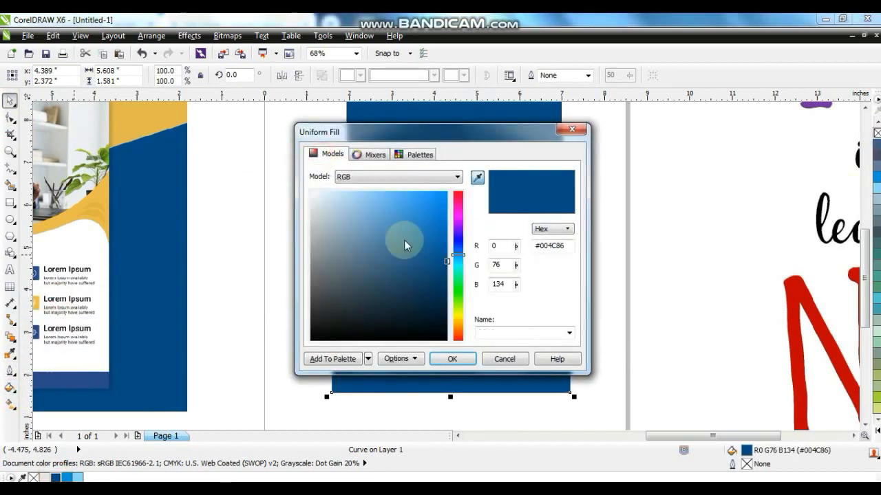
{"action": "left_click_drag", "start_coordinate": [454, 255], "coordinate": [454, 252]}
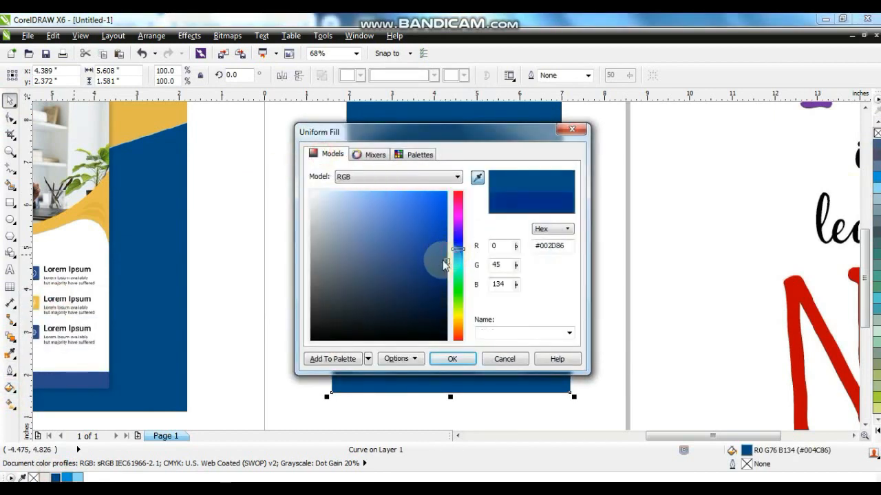
{"action": "left_click", "coordinate": [452, 359]}
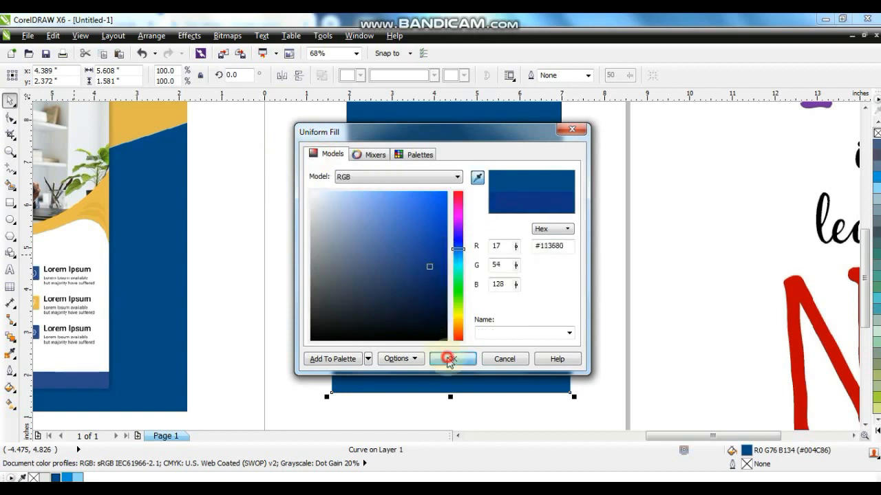
{"action": "left_click", "coordinate": [614, 377]}
Select the dark blue wave together with the boy cutout and PowerClip both inside the flyer rectangle
{"action": "left_click", "coordinate": [415, 321]}
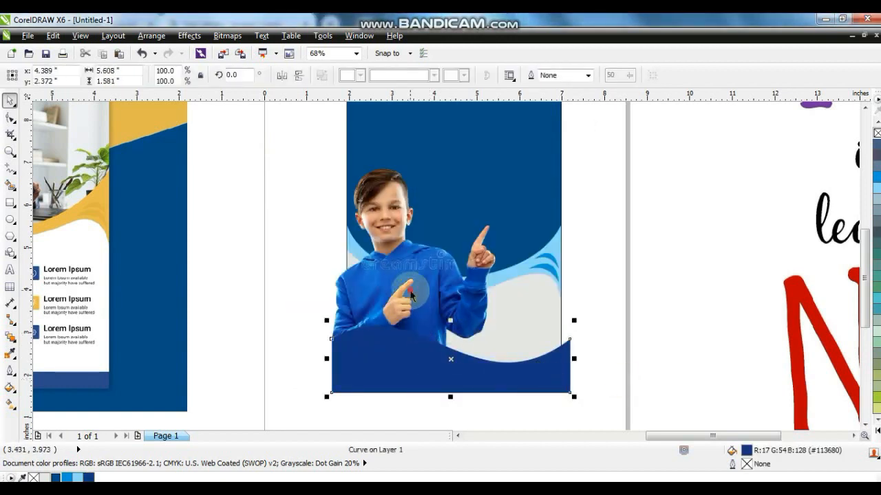
{"action": "left_click", "coordinate": [410, 295], "text": "shift"}
{"action": "right_click", "coordinate": [415, 297]}
{"action": "left_click", "coordinate": [449, 26]}
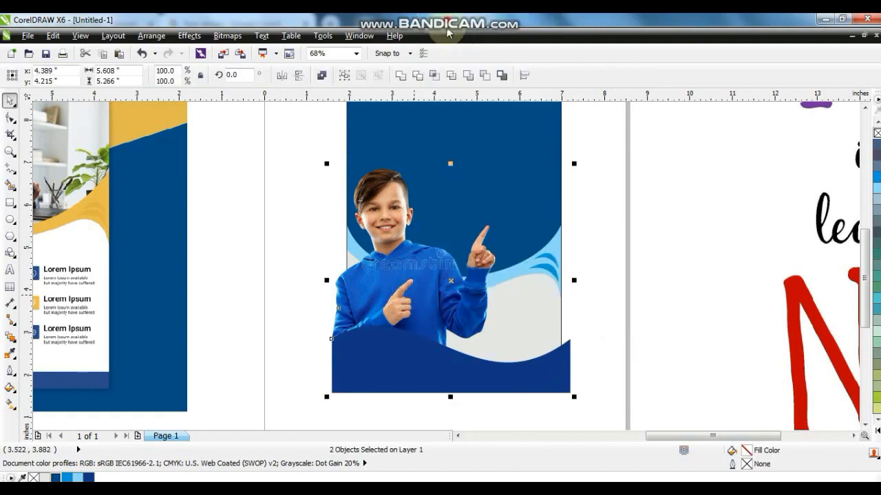
{"action": "scroll", "coordinate": [530, 206], "scroll_direction": "up", "scroll_amount": 1}
{"action": "left_click", "coordinate": [603, 265]}
{"action": "left_click", "coordinate": [506, 275]}
Duplicate the handwritten Smudger LET "learn" sample just below the original
{"action": "scroll", "coordinate": [507, 275], "scroll_direction": "down", "scroll_amount": 2}
{"action": "left_click", "coordinate": [433, 322]}
{"action": "scroll", "coordinate": [204, 212], "scroll_direction": "down", "scroll_amount": 1}
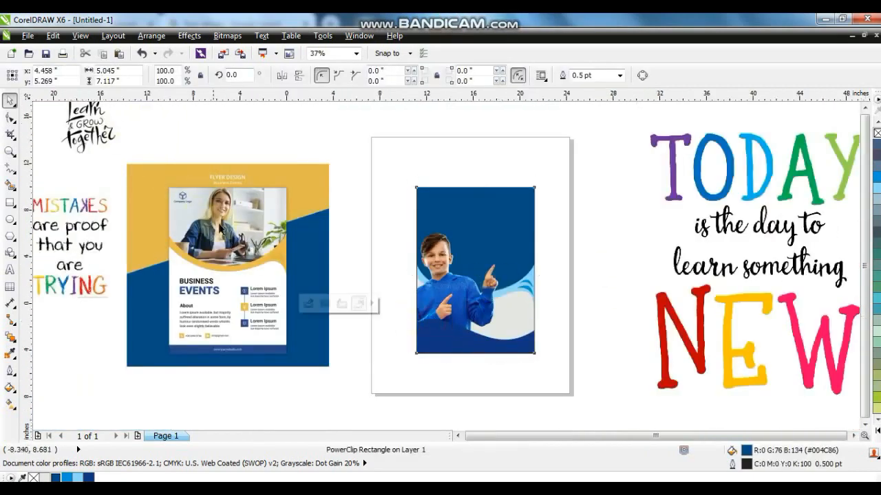
{"action": "left_click", "coordinate": [41, 186]}
{"action": "left_click_drag", "start_coordinate": [190, 112], "coordinate": [36, 205]}
{"action": "key", "text": "shift+F2"}
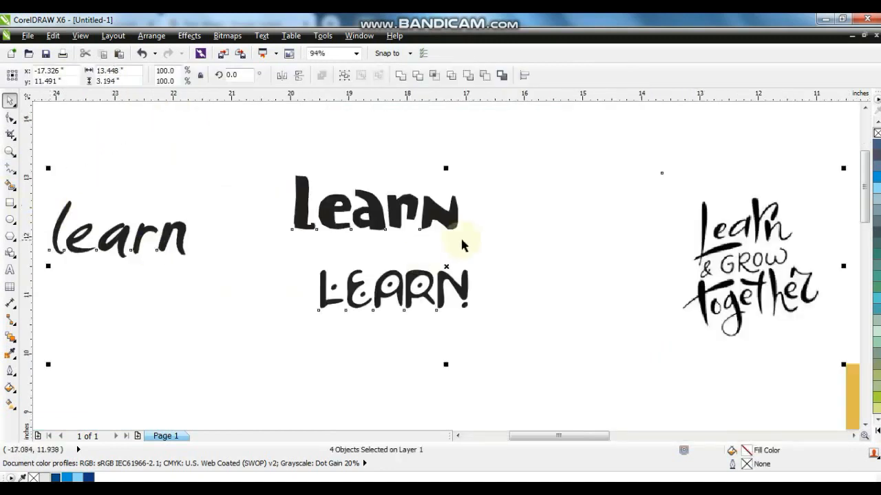
{"action": "left_click", "coordinate": [472, 241]}
{"action": "left_click_drag", "start_coordinate": [120, 238], "coordinate": [166, 350]}
{"action": "right_click", "coordinate": [419, 389]}
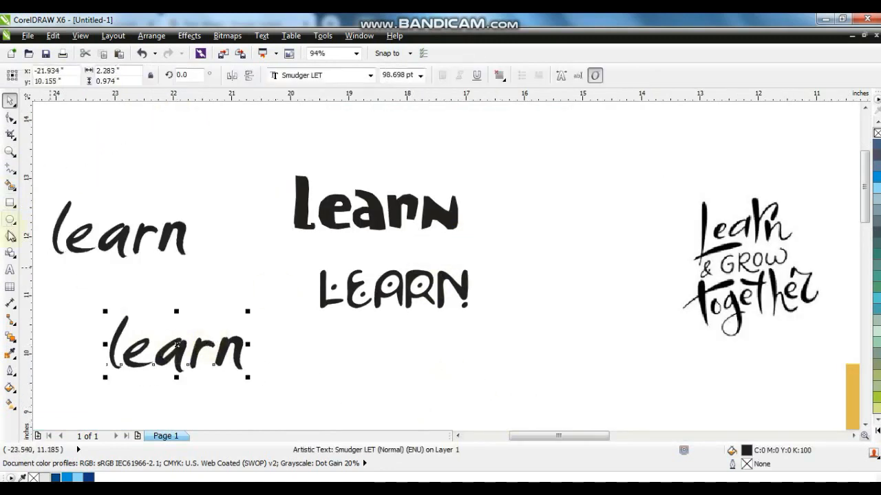
Replace the duplicate's text with "& Grow" and "Together" on two lines
{"action": "left_click", "coordinate": [12, 273]}
{"action": "key", "text": "ctrl+a"}
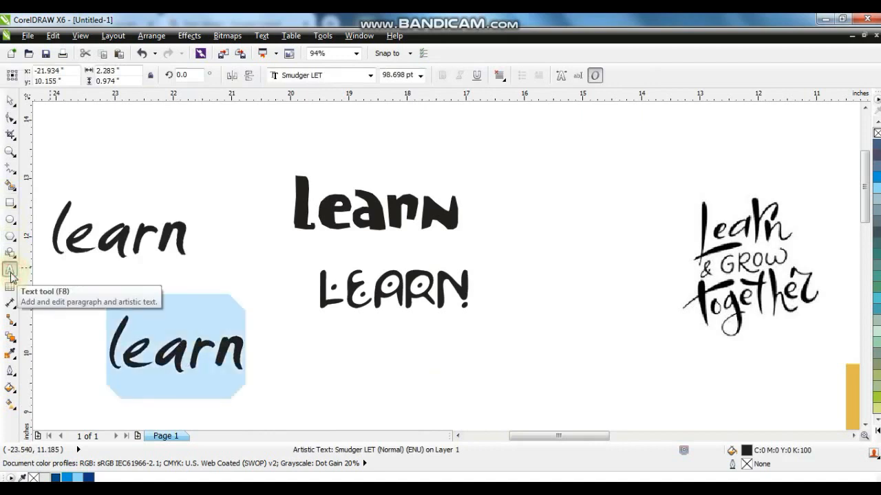
{"action": "type", "text": "& Grow"}
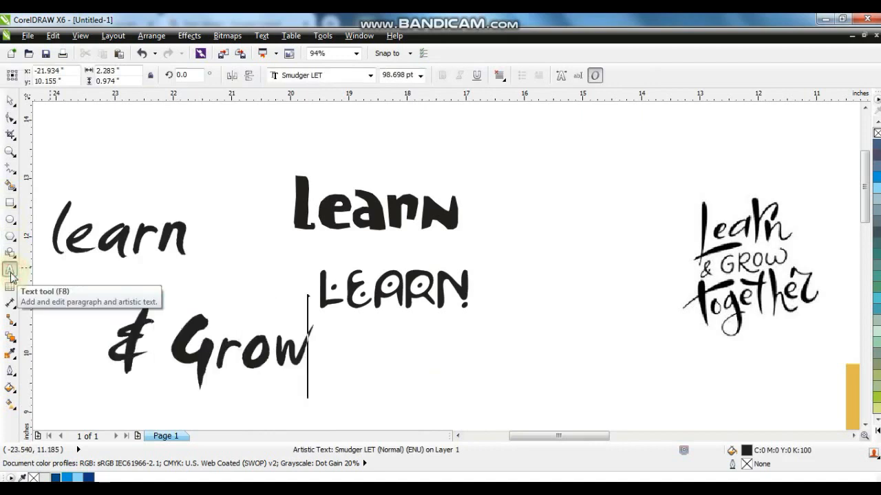
{"action": "key", "text": "Return"}
{"action": "type", "text": "Together"}
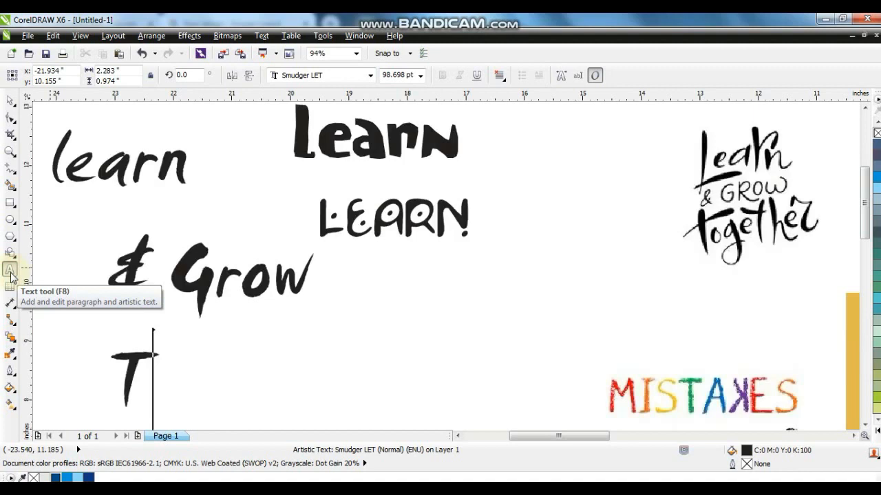
{"action": "left_click", "coordinate": [9, 100]}
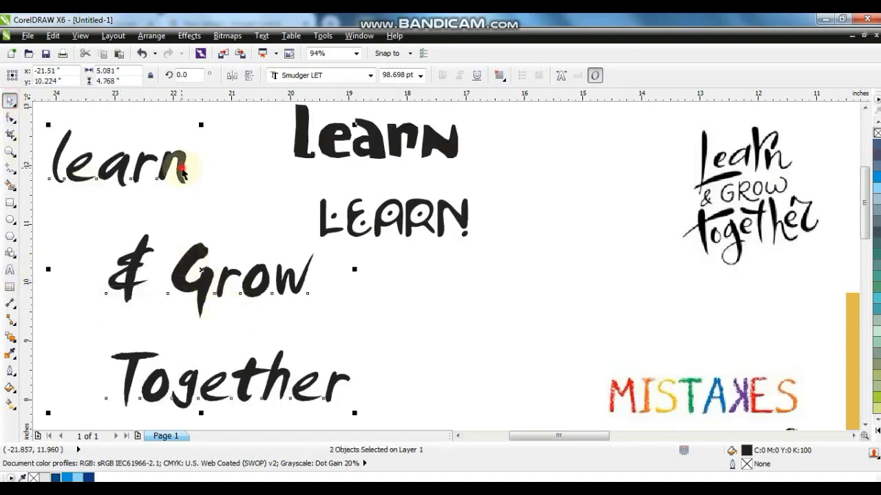
Centre "learn" and the "& Grow Together" text horizontally on each other and move both onto the flyer's blue upper area
{"action": "left_click", "coordinate": [182, 174], "text": "shift"}
{"action": "key", "text": "c"}
{"action": "scroll", "coordinate": [362, 331], "scroll_direction": "down", "scroll_amount": 5}
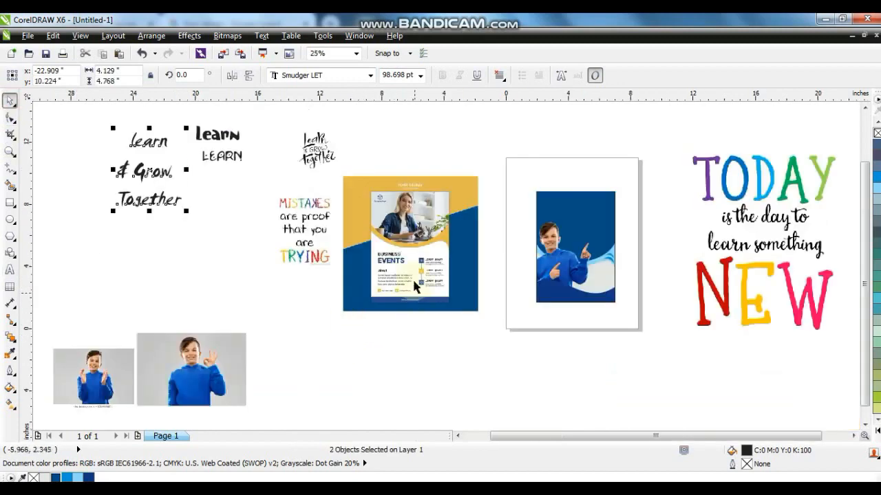
{"action": "left_click_drag", "start_coordinate": [160, 173], "coordinate": [412, 183]}
{"action": "scroll", "coordinate": [631, 199], "scroll_direction": "up", "scroll_amount": 4}
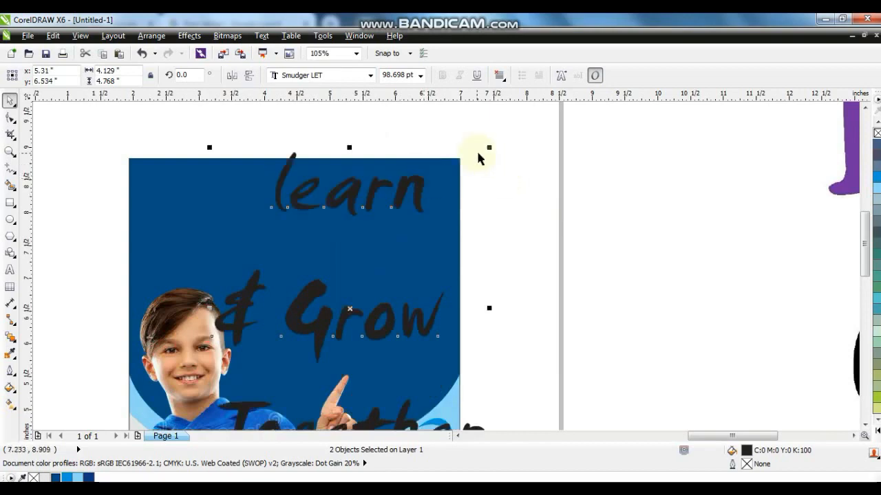
Scale the lettering down to about 39 pt and place it on the blue area beside the boy's head
{"action": "left_click_drag", "start_coordinate": [491, 147], "coordinate": [436, 242]}
{"action": "left_click_drag", "start_coordinate": [363, 319], "coordinate": [343, 285]}
{"action": "left_click", "coordinate": [445, 283]}
{"action": "key", "text": "shift+F2"}
{"action": "key", "text": "Escape"}
Enlarge "learn", and split "& Grow" into separate pieces with "Grow" enlarged beneath it
{"action": "left_click", "coordinate": [456, 159]}
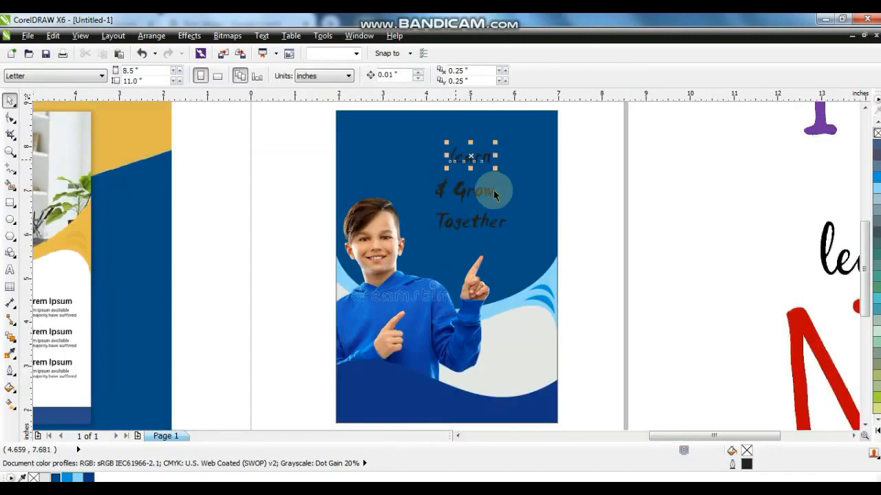
{"action": "left_click_drag", "start_coordinate": [495, 167], "coordinate": [496, 192]}
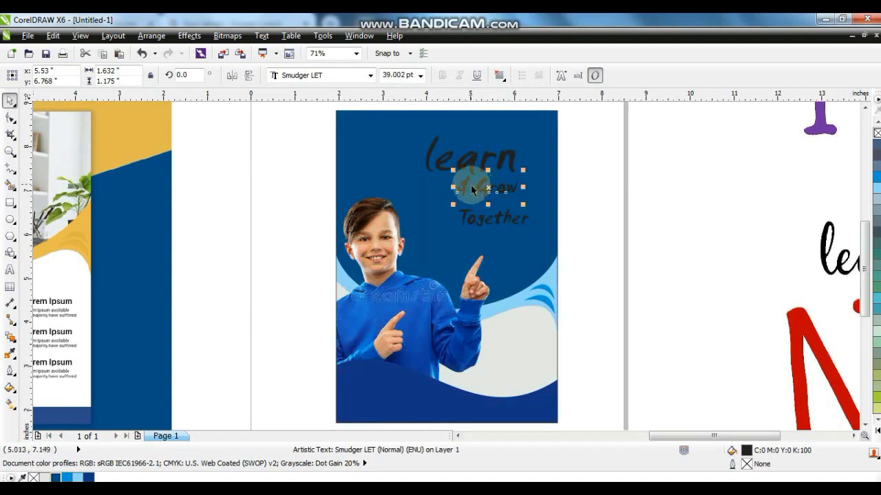
{"action": "left_click_drag", "start_coordinate": [466, 185], "coordinate": [397, 186]}
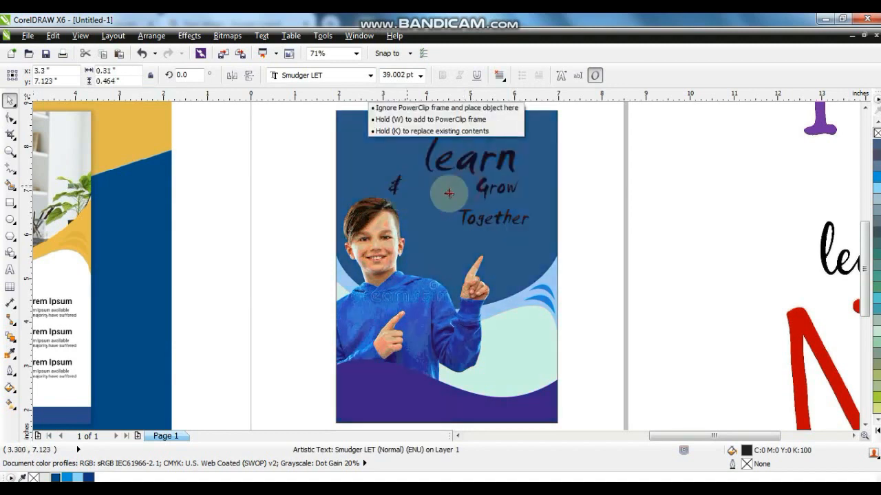
{"action": "left_click_drag", "start_coordinate": [472, 203], "coordinate": [431, 231]}
Tuck the "&" in front of "Grow" and scale "Together" down to fit beneath it
{"action": "left_click_drag", "start_coordinate": [433, 190], "coordinate": [428, 191]}
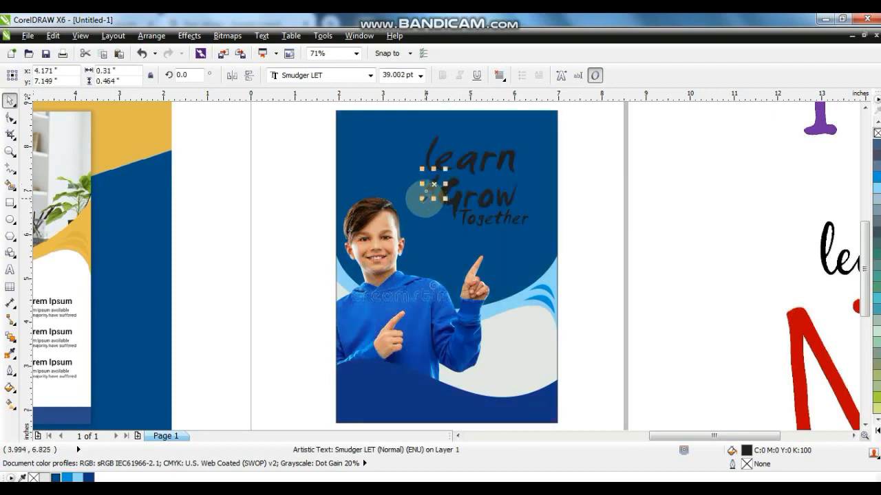
{"action": "left_click", "coordinate": [415, 198]}
{"action": "key", "text": "ctrl+z"}
{"action": "left_click", "coordinate": [436, 191]}
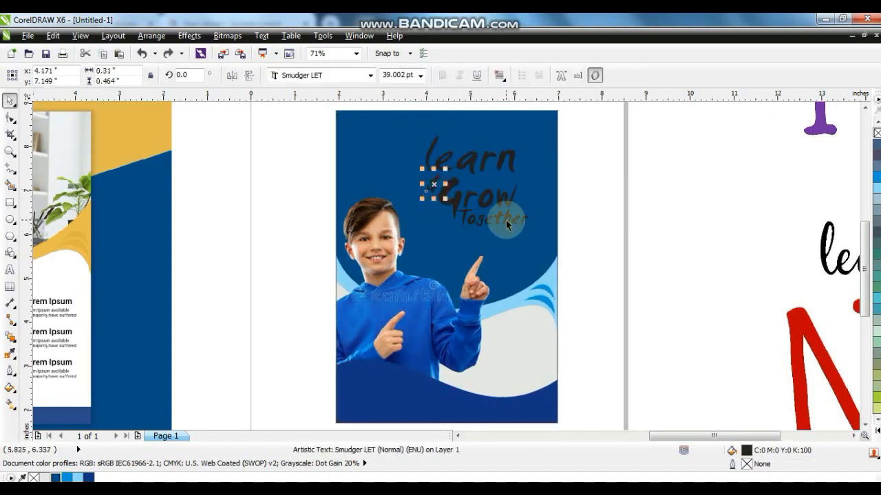
{"action": "left_click", "coordinate": [500, 224]}
{"action": "left_click_drag", "start_coordinate": [533, 230], "coordinate": [516, 229]}
Fill all four pieces of the "learn & Grow Together" lettering with white
{"action": "left_click_drag", "start_coordinate": [615, 255], "coordinate": [389, 127]}
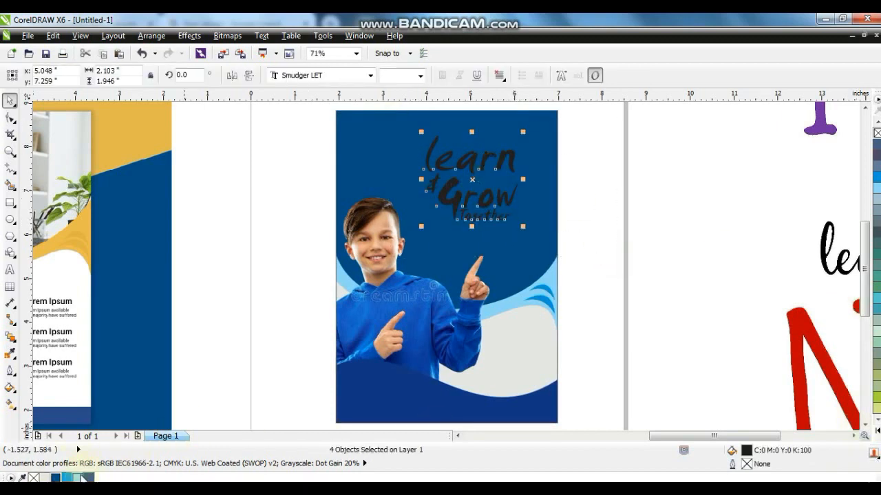
{"action": "left_click", "coordinate": [81, 476]}
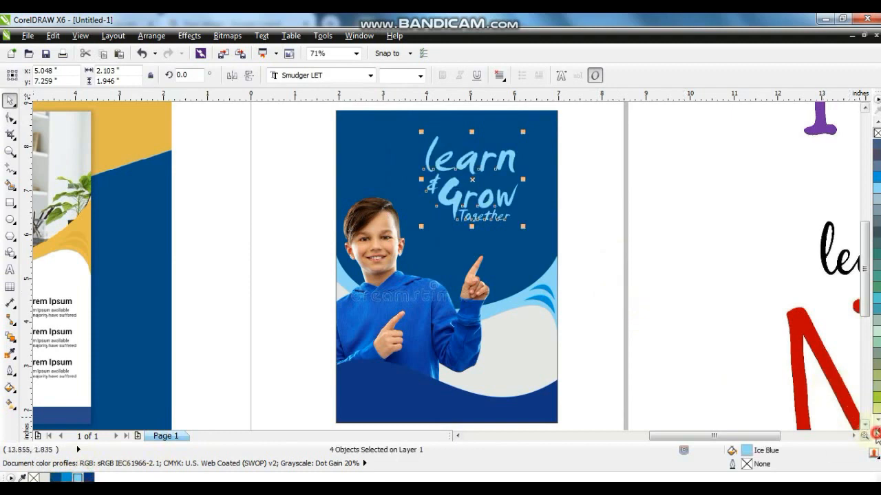
{"action": "left_click", "coordinate": [876, 433]}
{"action": "left_click", "coordinate": [840, 242]}
{"action": "left_click", "coordinate": [505, 265]}
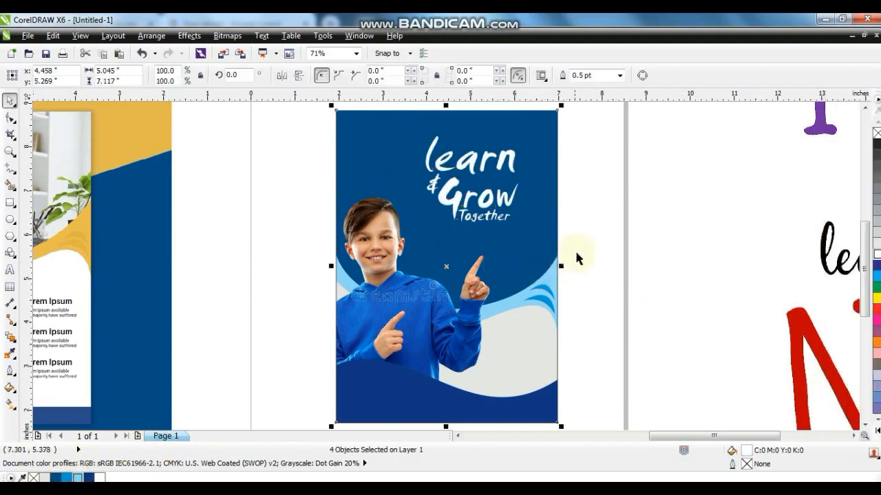
Enlarge the whole lettering to about 2.88 by 2.66 in and position it above the boy's raised finger
{"action": "left_click", "coordinate": [595, 176]}
{"action": "left_click_drag", "start_coordinate": [599, 128], "coordinate": [473, 221]}
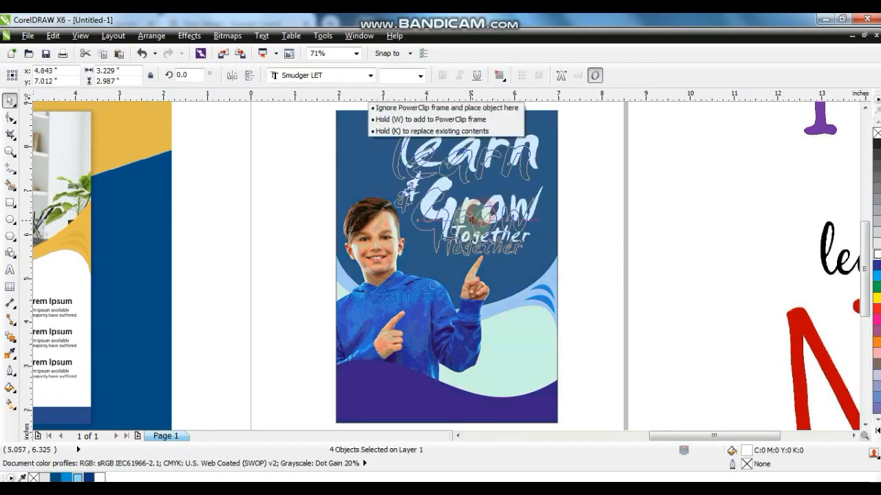
{"action": "left_click_drag", "start_coordinate": [540, 260], "coordinate": [532, 255]}
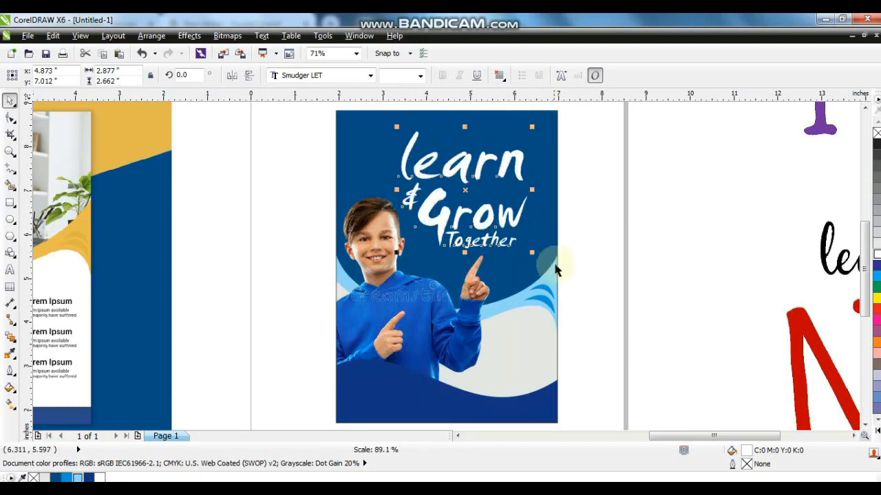
Try copying the text properties of the Space Pontiff "LEARN" sample onto the flyer lettering, and undo it
{"action": "scroll", "coordinate": [555, 265], "scroll_direction": "down", "scroll_amount": 3}
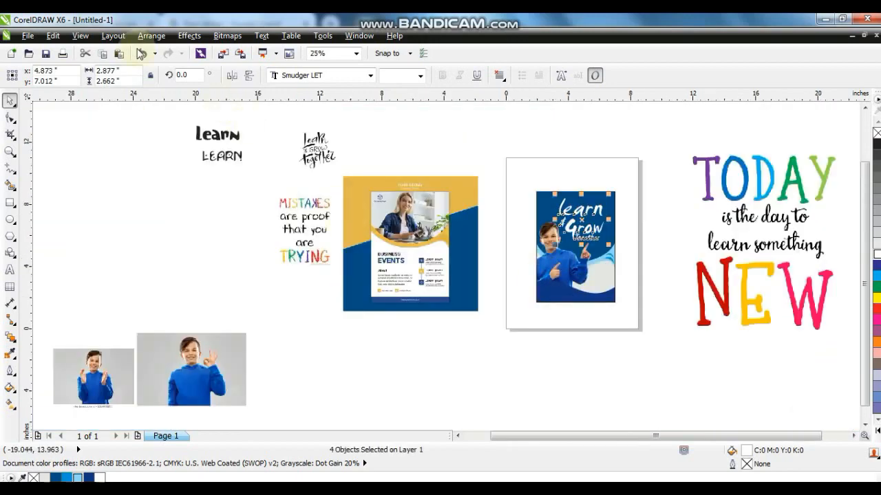
{"action": "left_click", "coordinate": [54, 35]}
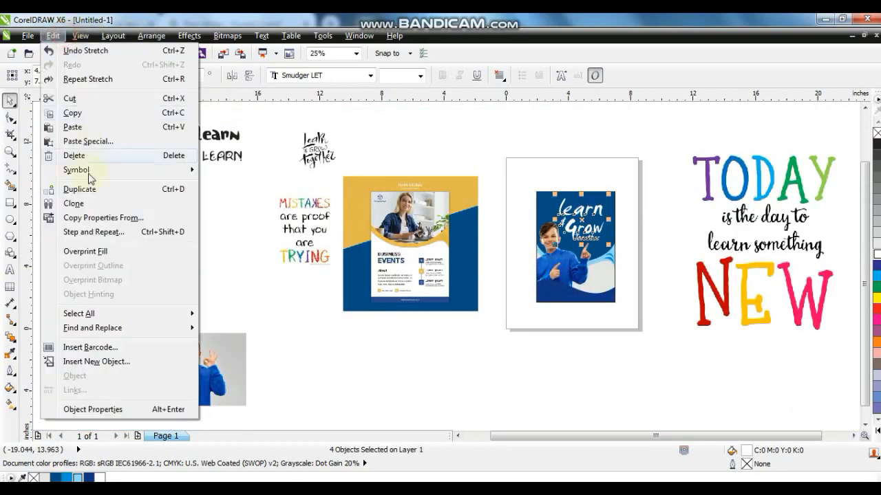
{"action": "left_click", "coordinate": [97, 217]}
{"action": "left_click", "coordinate": [339, 256]}
{"action": "left_click", "coordinate": [438, 275]}
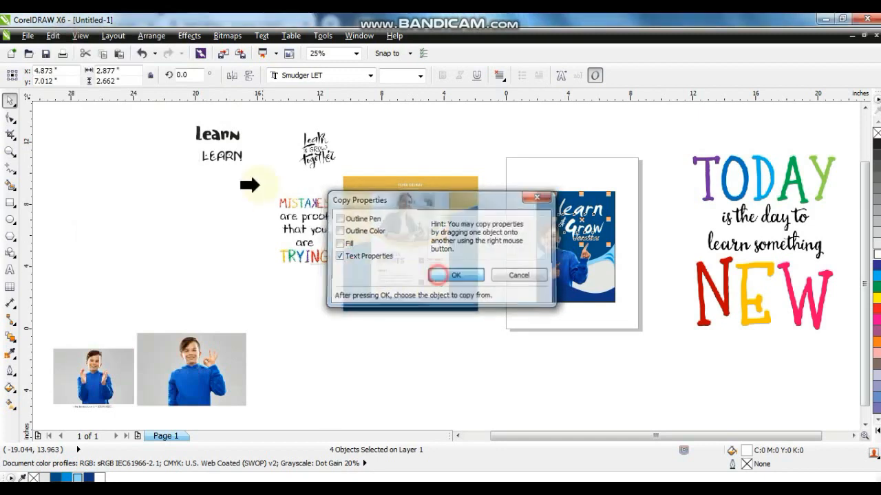
{"action": "left_click", "coordinate": [234, 154]}
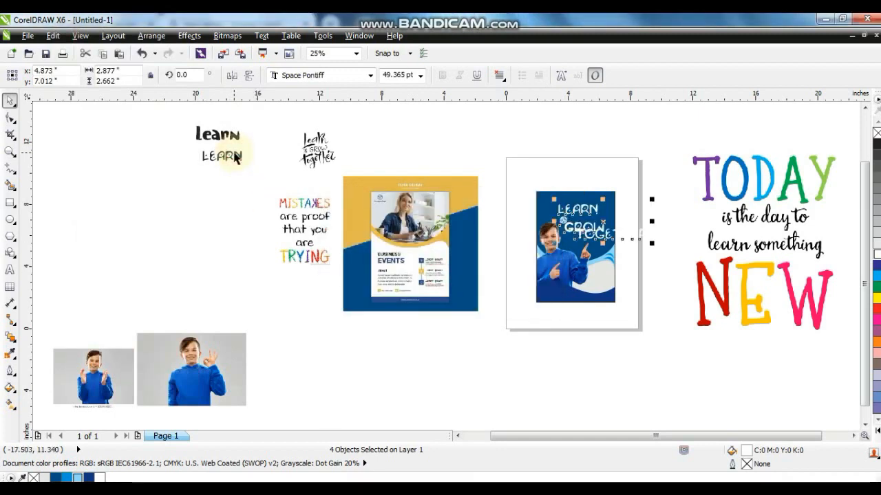
{"action": "key", "text": "ctrl+z"}
Recolour the light grey shape inside the flyer's PowerClip to red (C0 M100 Y100 K0) and finish editing the contents
{"action": "left_click", "coordinate": [401, 271]}
{"action": "left_click", "coordinate": [598, 278]}
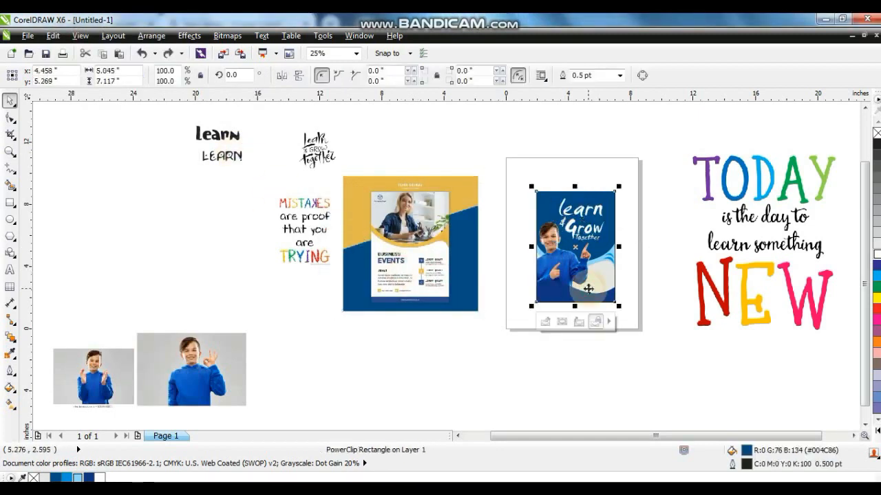
{"action": "key", "text": "shift+F2"}
{"action": "left_click", "coordinate": [621, 272]}
{"action": "left_click", "coordinate": [539, 359]}
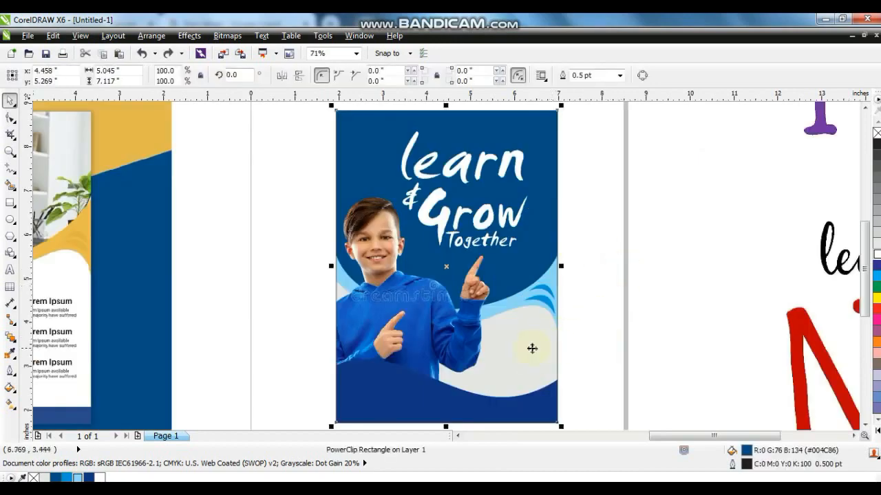
{"action": "right_click", "coordinate": [532, 349]}
{"action": "left_click", "coordinate": [578, 70]}
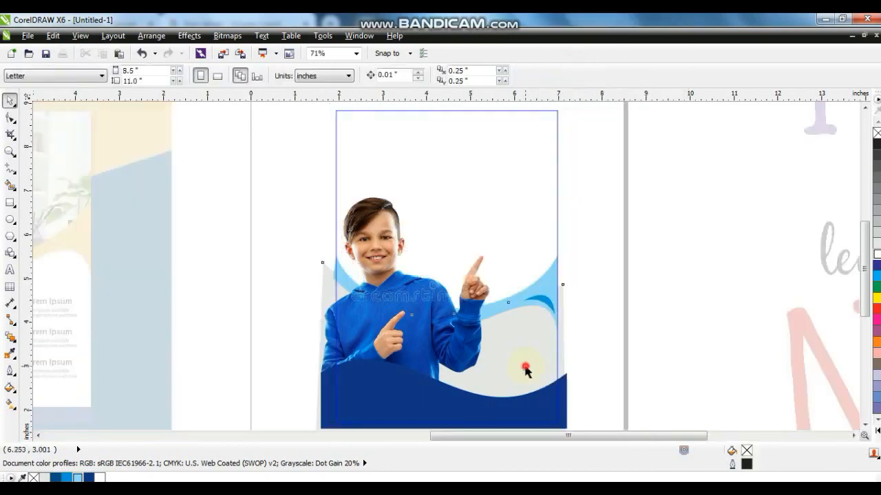
{"action": "left_click", "coordinate": [527, 369]}
{"action": "left_click", "coordinate": [876, 308]}
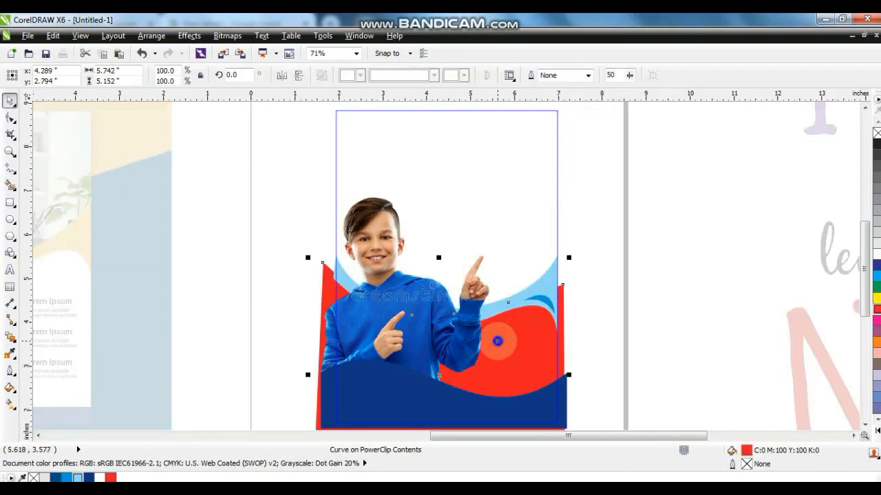
{"action": "right_click", "coordinate": [499, 340]}
{"action": "left_click", "coordinate": [536, 57]}
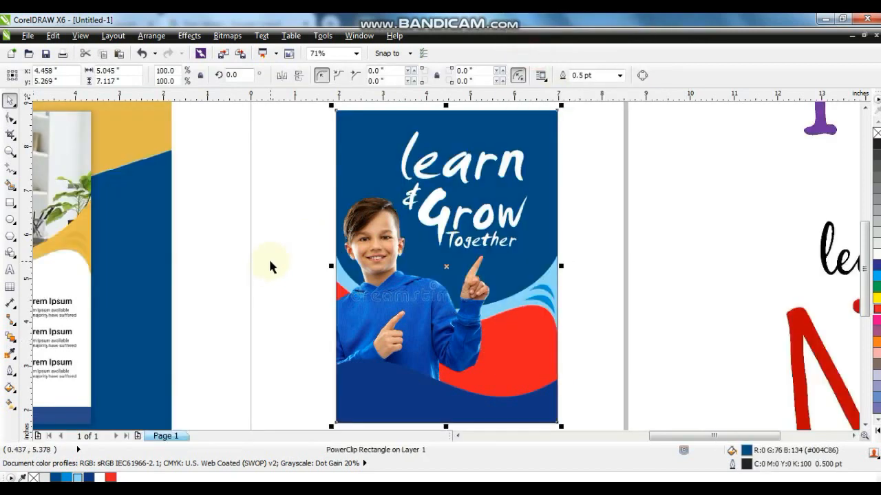
Inside the flyer's PowerClip, recolour the light blue band to white and its accent stripe to 10% black, and finish editing the contents
{"action": "left_click", "coordinate": [269, 258]}
{"action": "right_click", "coordinate": [547, 363]}
{"action": "left_click", "coordinate": [573, 67]}
{"action": "left_click", "coordinate": [555, 280]}
{"action": "left_click", "coordinate": [877, 254]}
{"action": "left_click_drag", "start_coordinate": [664, 252], "coordinate": [516, 337]}
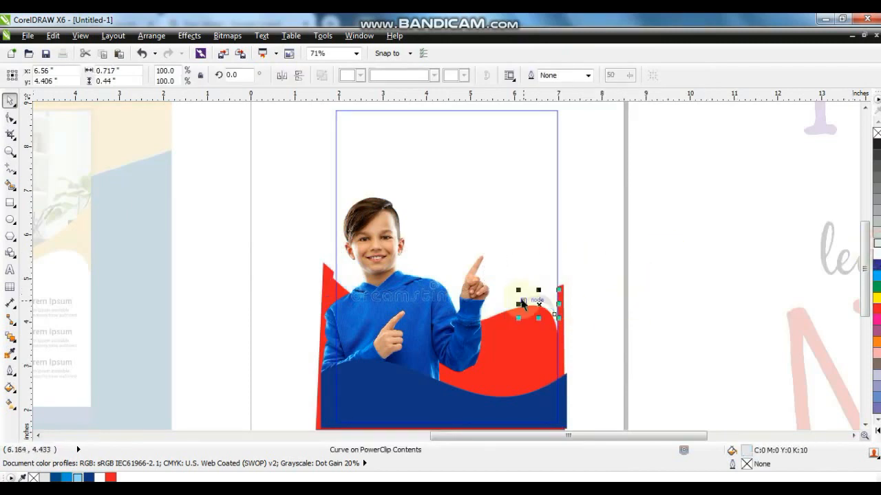
{"action": "right_click", "coordinate": [527, 298]}
{"action": "left_click", "coordinate": [559, 55]}
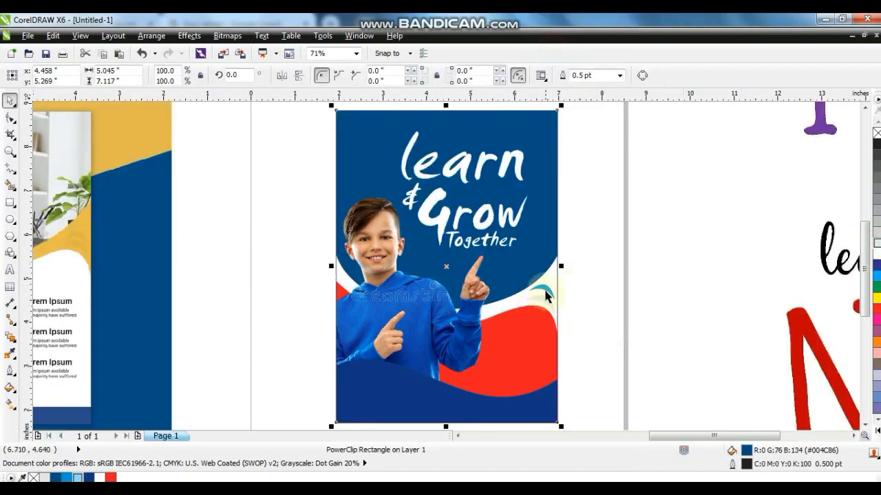
Recolour the sky blue accent stripe lying over the flyer's white band to 10% black
{"action": "left_click", "coordinate": [548, 293]}
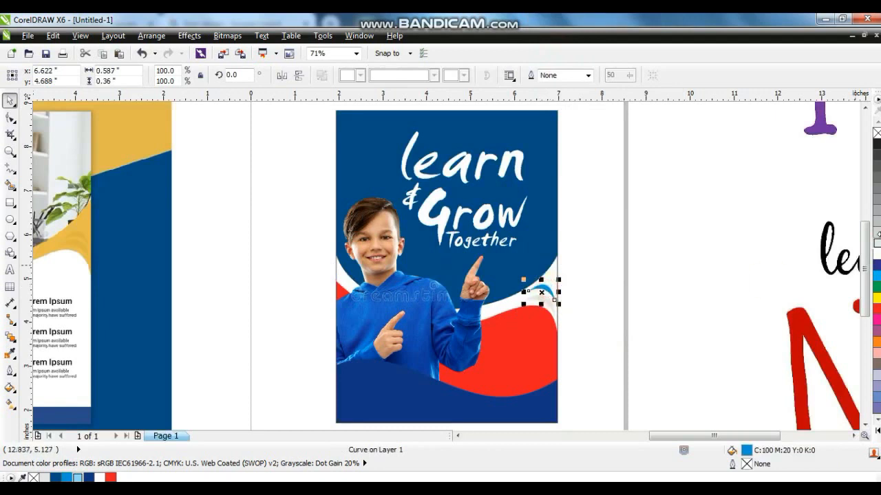
{"action": "left_click", "coordinate": [615, 324]}
{"action": "left_click", "coordinate": [429, 409]}
{"action": "left_click", "coordinate": [646, 345]}
Remove the outline from the flyer's PowerClip rectangle
{"action": "left_click", "coordinate": [529, 355]}
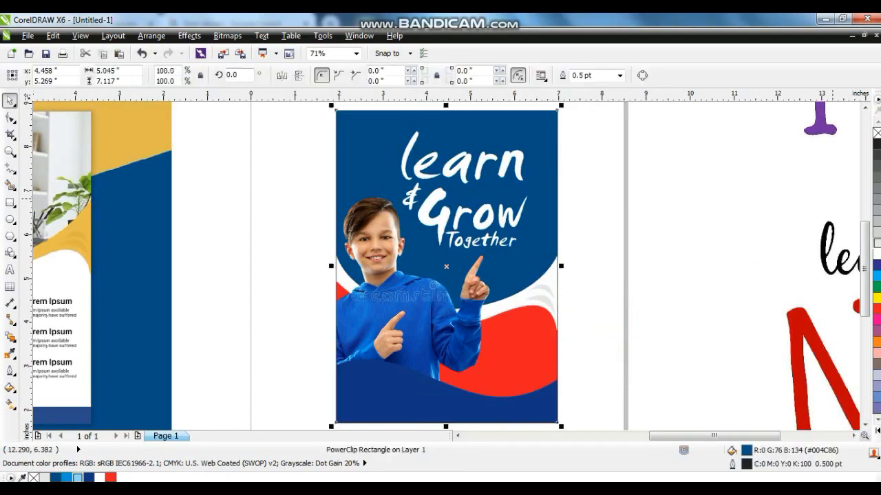
{"action": "left_click", "coordinate": [676, 253]}
{"action": "right_click", "coordinate": [535, 163]}
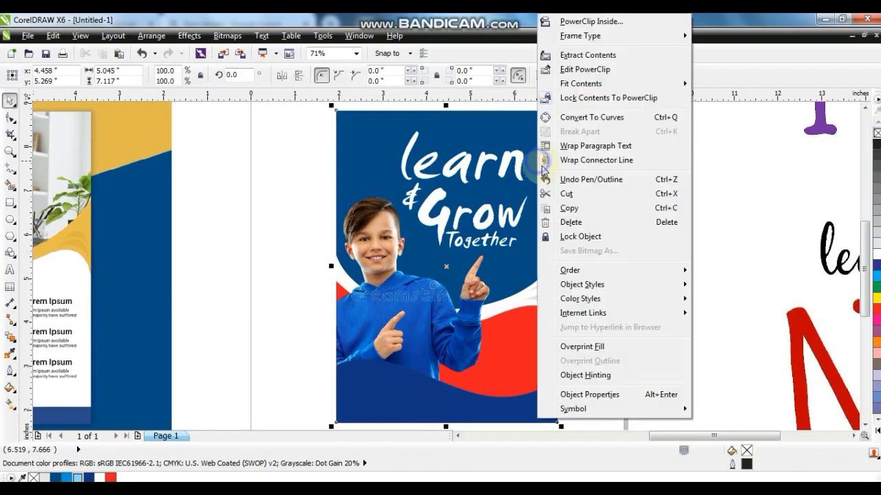
{"action": "left_click", "coordinate": [306, 215]}
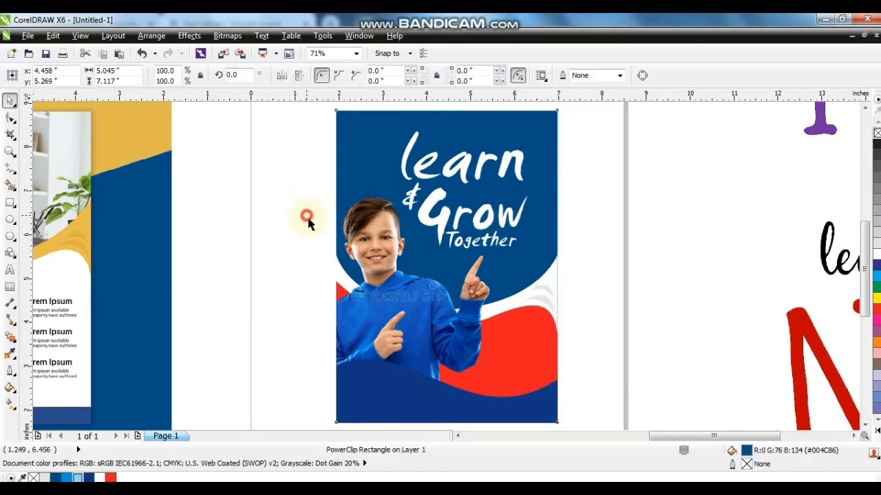
Duplicate the complete flyer and place the copy beside the original, on its left
{"action": "scroll", "coordinate": [306, 206], "scroll_direction": "down", "scroll_amount": 2}
{"action": "left_click", "coordinate": [305, 194]}
{"action": "left_click_drag", "start_coordinate": [301, 140], "coordinate": [480, 364]}
{"action": "left_click_drag", "start_coordinate": [397, 280], "coordinate": [347, 275]}
{"action": "right_click", "coordinate": [348, 275]}
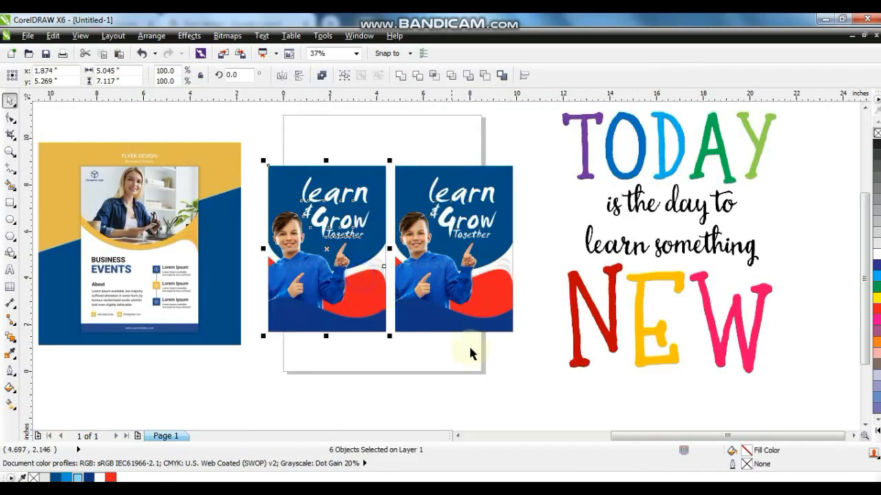
Open the flyer copy's PowerClip contents for editing and fill the red wave with Ice Blue
{"action": "scroll", "coordinate": [268, 178], "scroll_direction": "up", "scroll_amount": 2}
{"action": "right_click", "coordinate": [273, 130]}
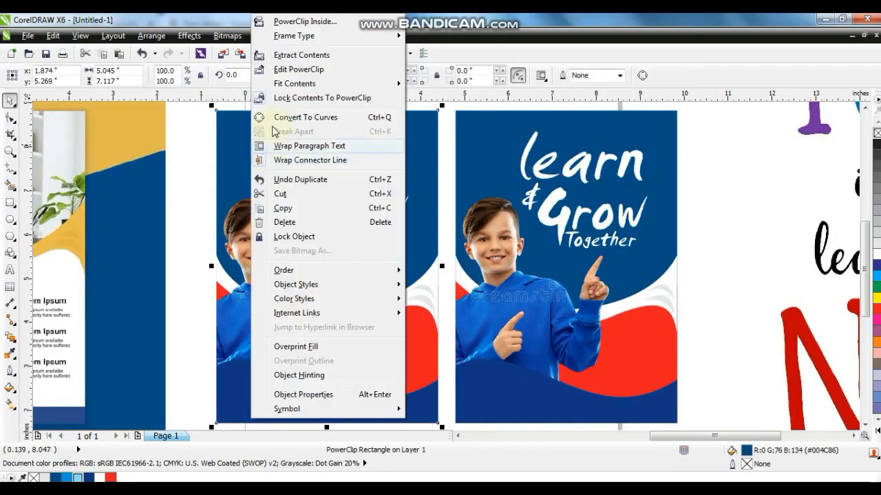
{"action": "left_click", "coordinate": [283, 69]}
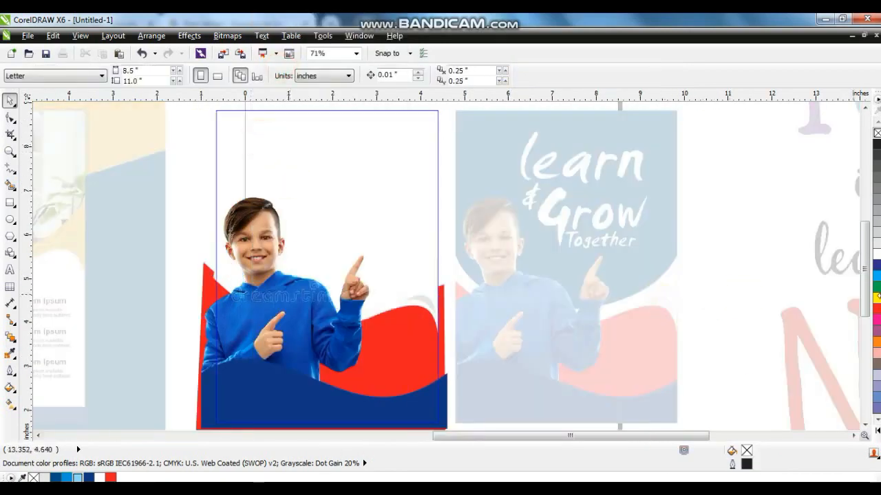
{"action": "left_click", "coordinate": [403, 334]}
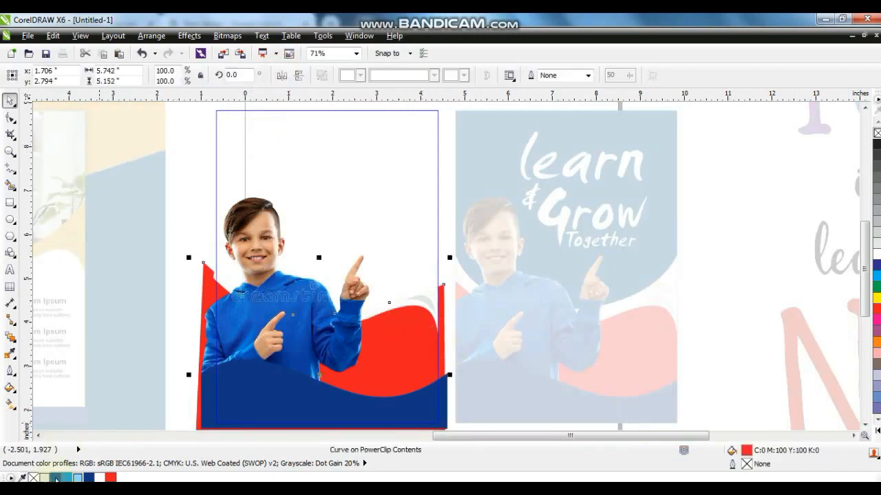
{"action": "left_click", "coordinate": [79, 477]}
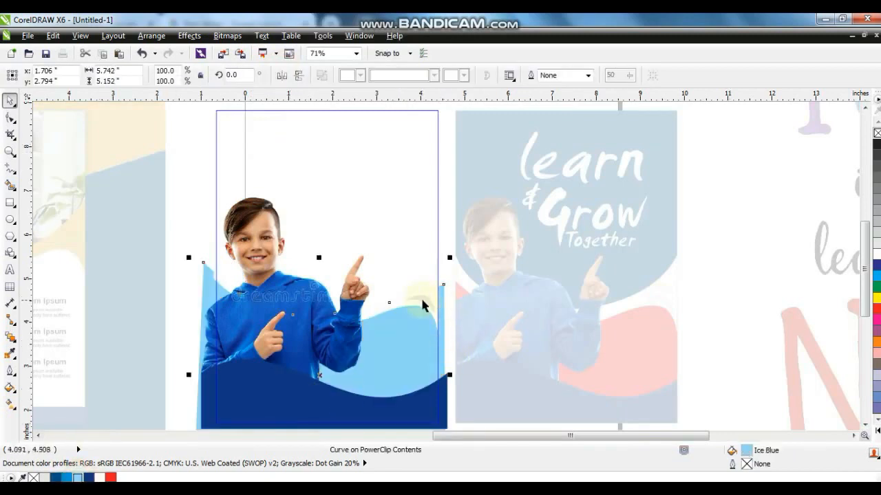
Fill the copy's white band with dark blue (#113680) and its inner accent stripe with Sky Blue, and finish editing the PowerClip contents
{"action": "left_click", "coordinate": [419, 303]}
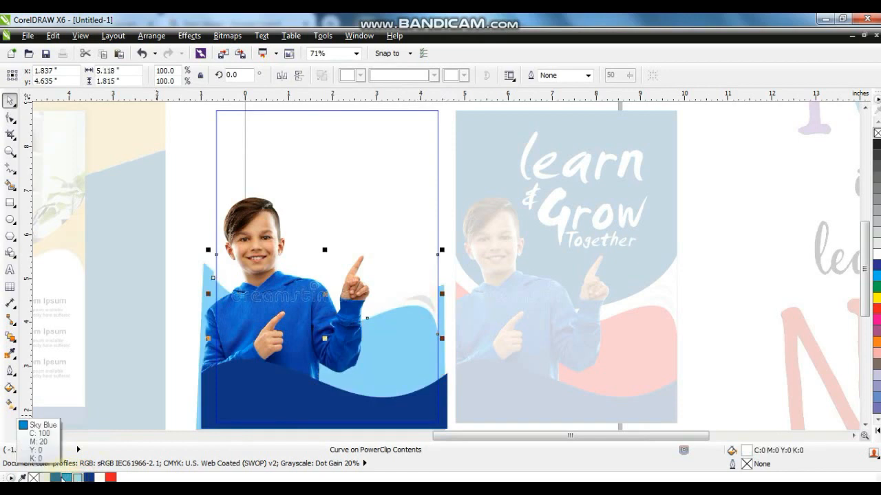
{"action": "left_click", "coordinate": [89, 477]}
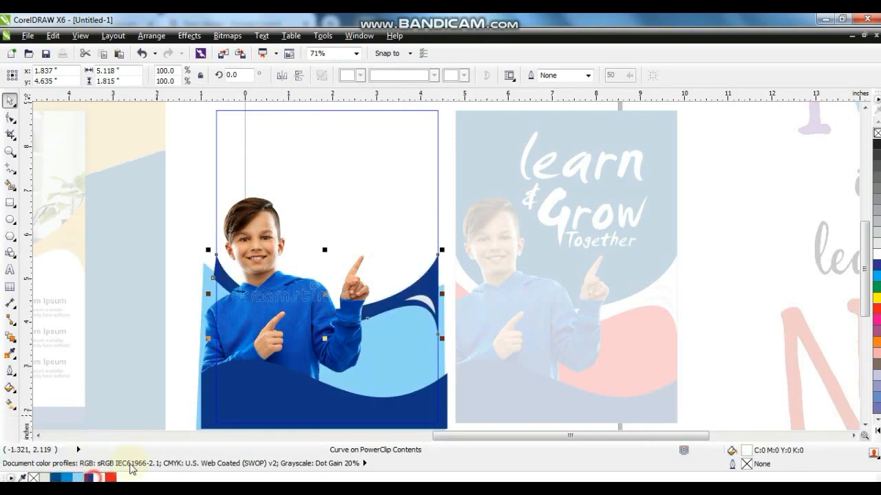
{"action": "left_click", "coordinate": [424, 309]}
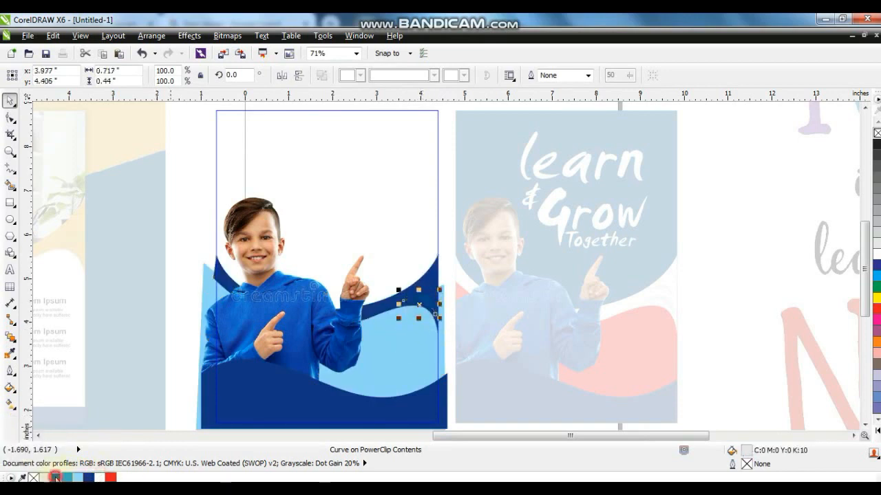
{"action": "left_click", "coordinate": [55, 477]}
{"action": "left_click", "coordinate": [77, 477]}
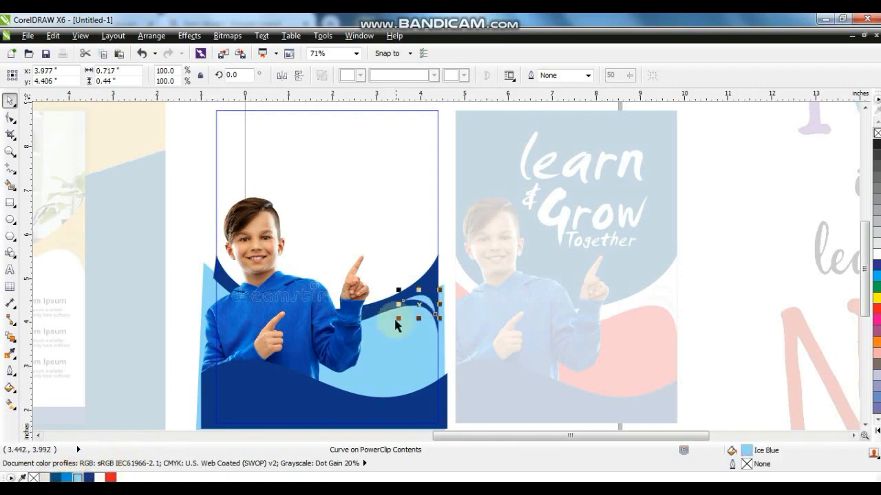
{"action": "left_click", "coordinate": [67, 478]}
{"action": "right_click", "coordinate": [398, 301]}
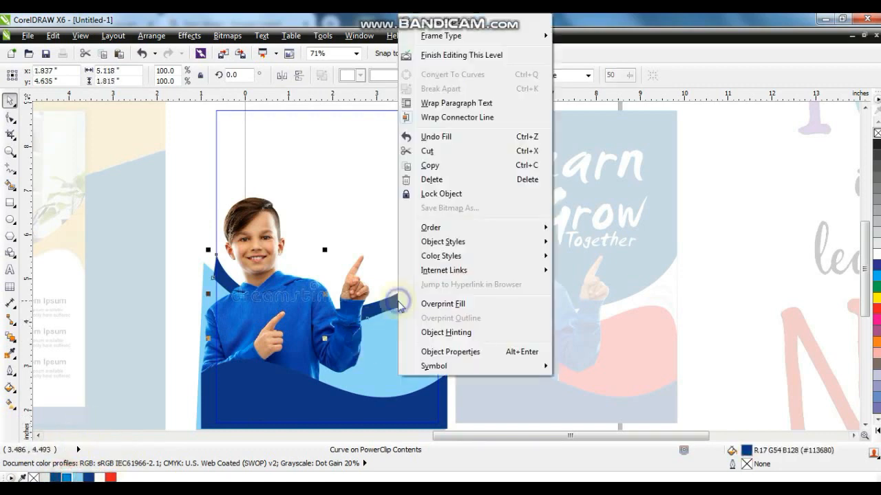
{"action": "left_click", "coordinate": [432, 59]}
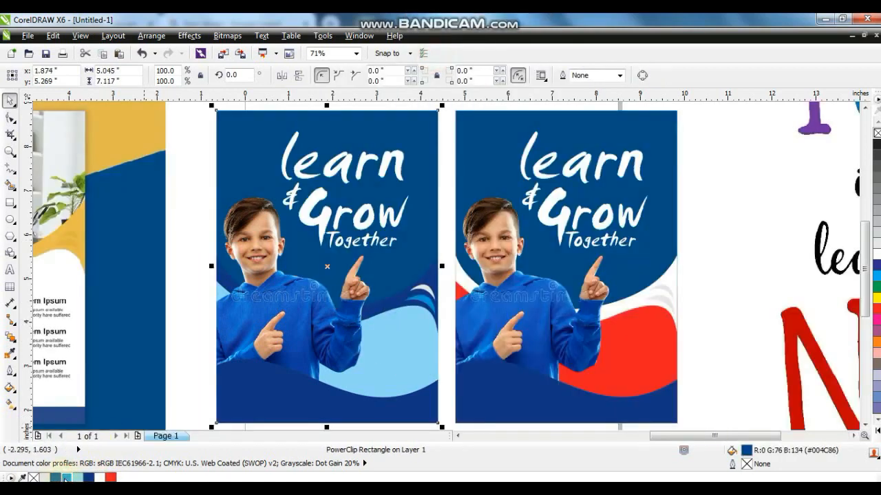
Fill the copy's outer accent stripe with Sky Blue and its PowerClip background rectangle with red (C0 M100 Y100 K0)
{"action": "left_click", "coordinate": [421, 295]}
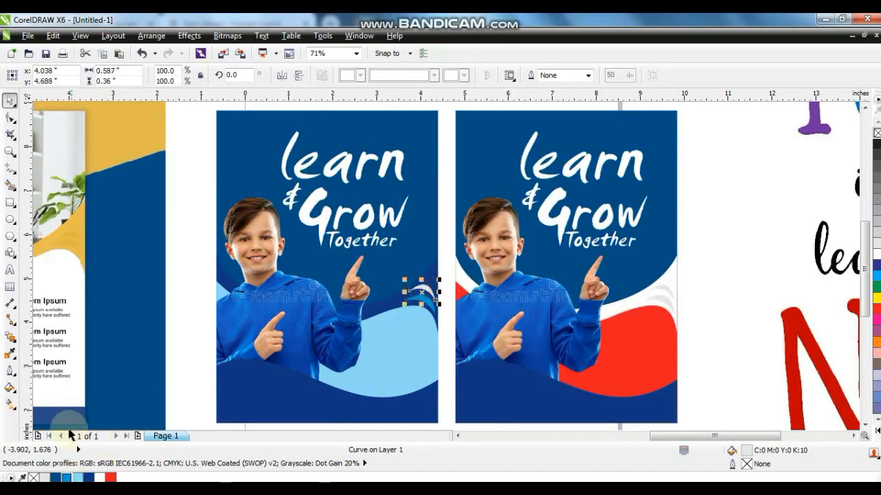
{"action": "left_click", "coordinate": [428, 241]}
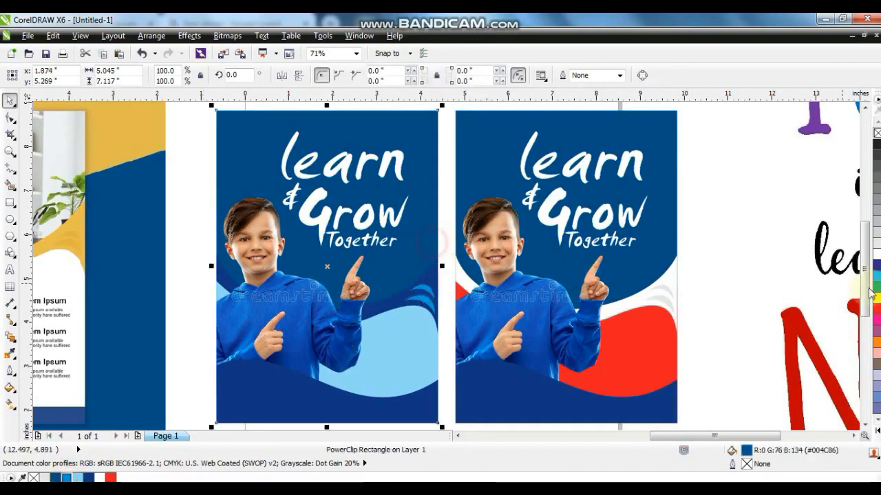
{"action": "left_click", "coordinate": [876, 309]}
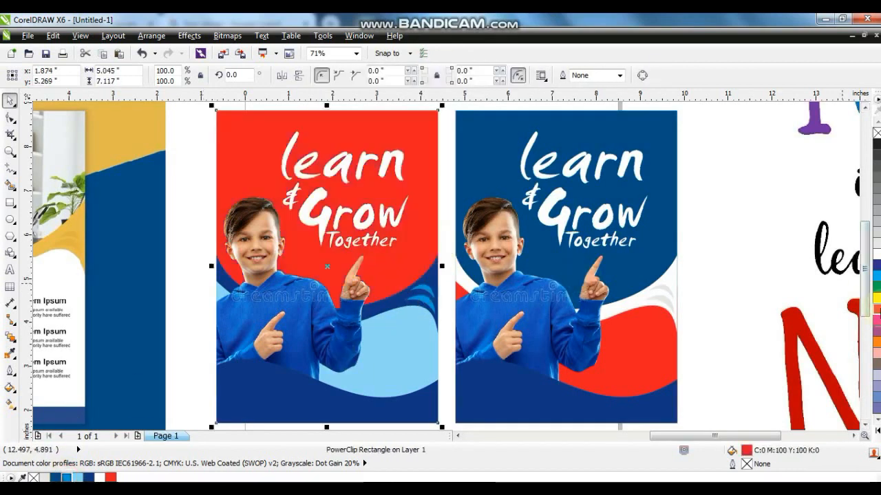
{"action": "left_click", "coordinate": [196, 265]}
Add the artistic text "Admission" in 24 pt Arial over the lower part of the red flyer
{"action": "scroll", "coordinate": [295, 338], "scroll_direction": "down", "scroll_amount": 2}
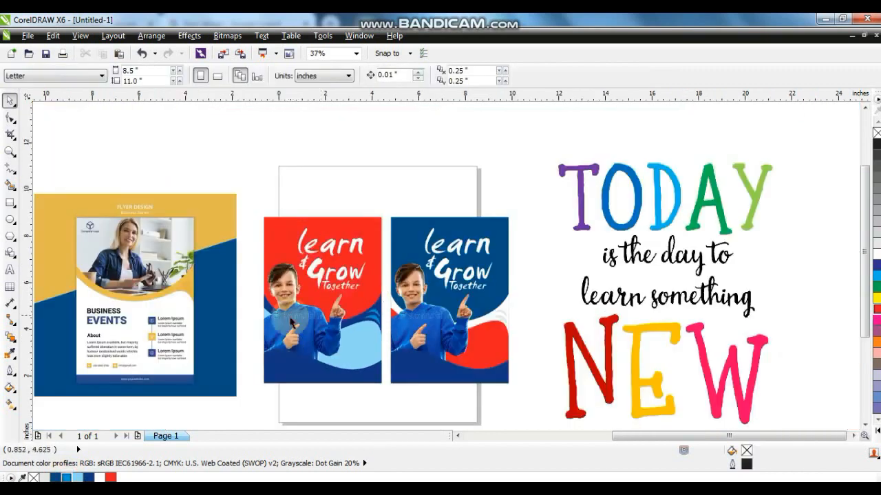
{"action": "left_click_drag", "start_coordinate": [243, 192], "coordinate": [527, 408]}
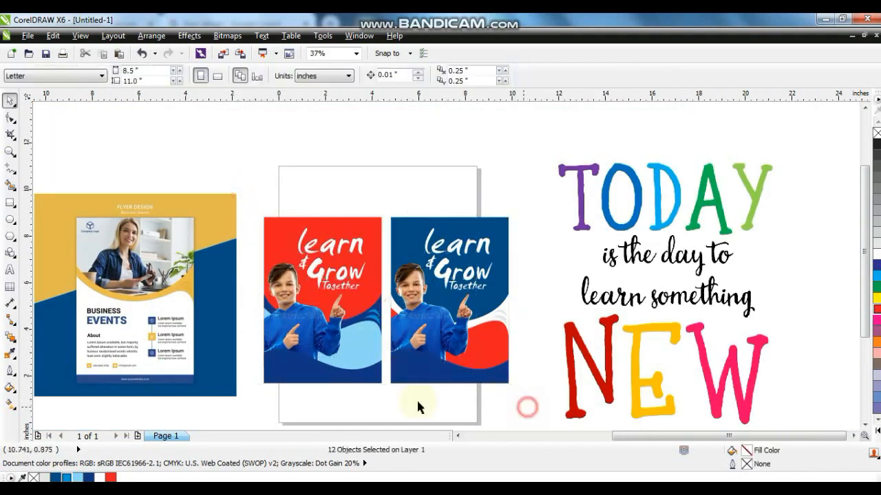
{"action": "left_click_drag", "start_coordinate": [238, 198], "coordinate": [536, 390]}
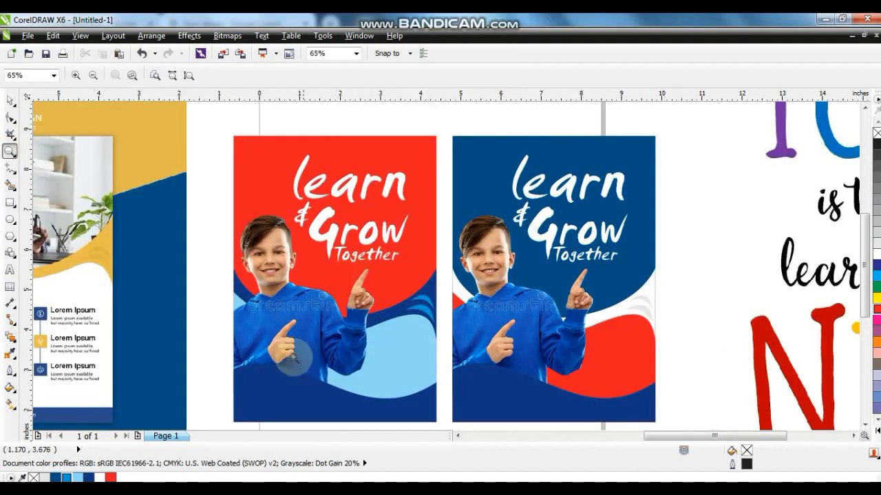
{"action": "left_click_drag", "start_coordinate": [220, 285], "coordinate": [656, 420]}
{"action": "left_click", "coordinate": [10, 271]}
{"action": "left_click", "coordinate": [49, 273]}
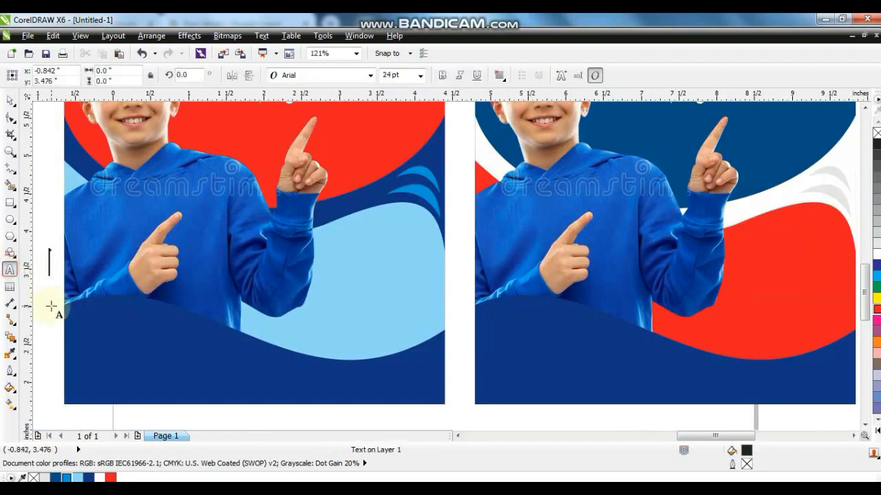
{"action": "type", "text": "Admission"}
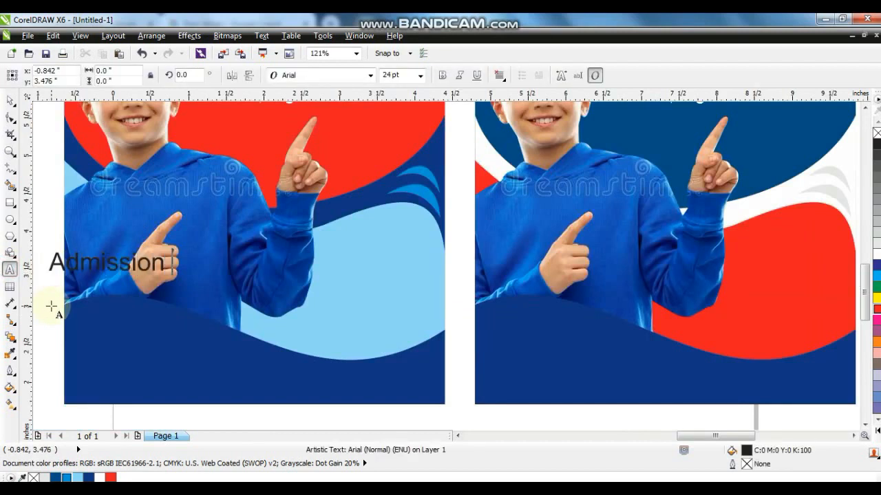
Set the "Admission" text in Smudger LET and move it onto the light blue wave
{"action": "left_click", "coordinate": [350, 75]}
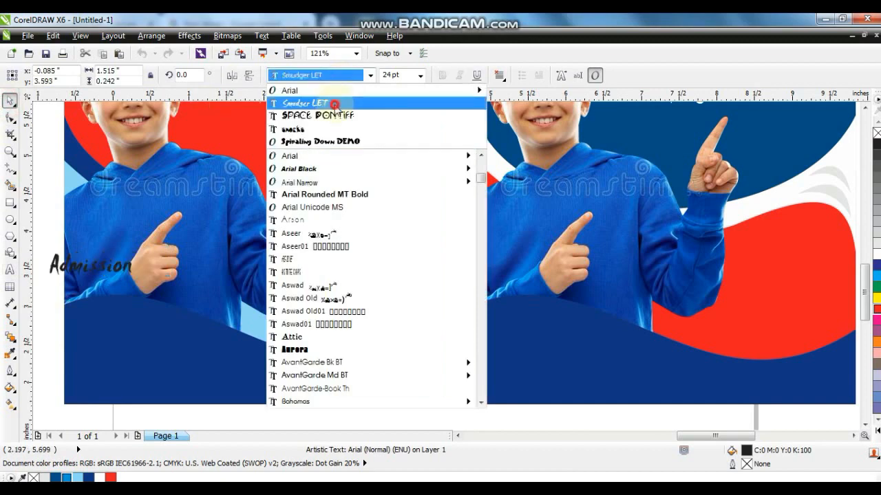
{"action": "left_click", "coordinate": [334, 104]}
{"action": "left_click_drag", "start_coordinate": [99, 264], "coordinate": [361, 275]}
{"action": "key", "text": "ctrl+z"}
{"action": "left_click_drag", "start_coordinate": [77, 271], "coordinate": [366, 257]}
Change the font of the "Admission" text to Abadi MT Condensed Extra Bold
{"action": "left_click", "coordinate": [335, 76]}
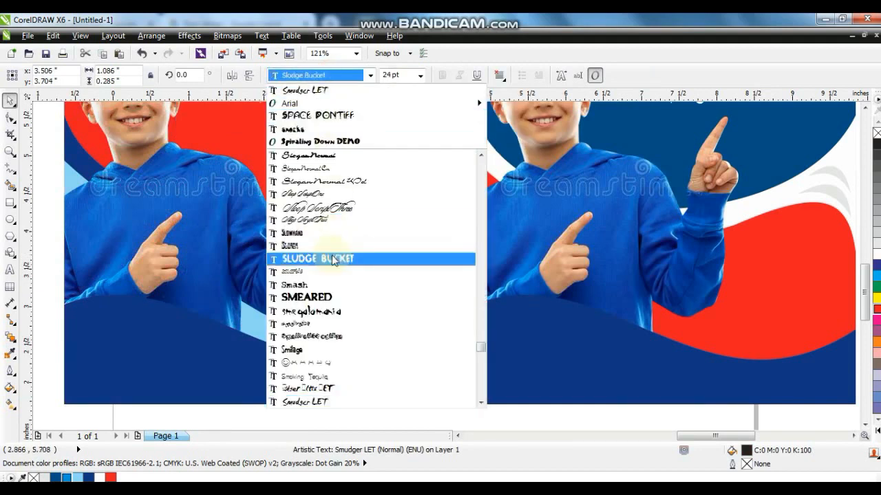
{"action": "left_click", "coordinate": [475, 348]}
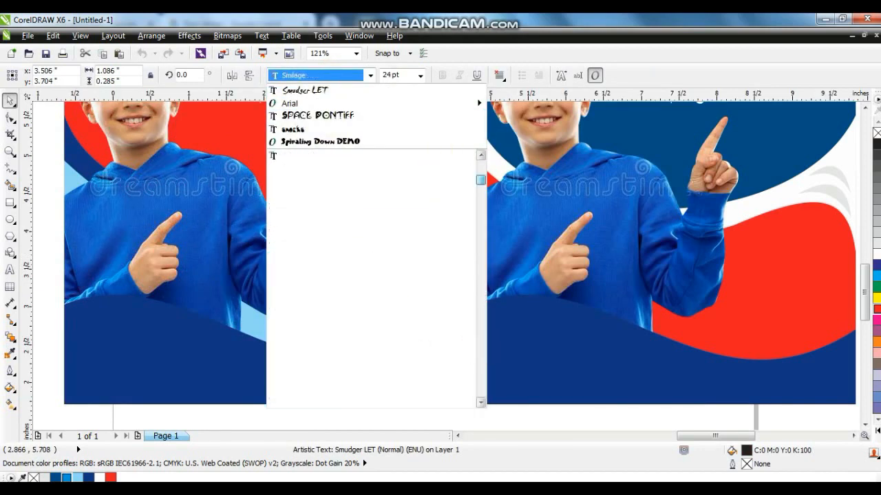
{"action": "left_click_drag", "start_coordinate": [480, 344], "coordinate": [480, 163]}
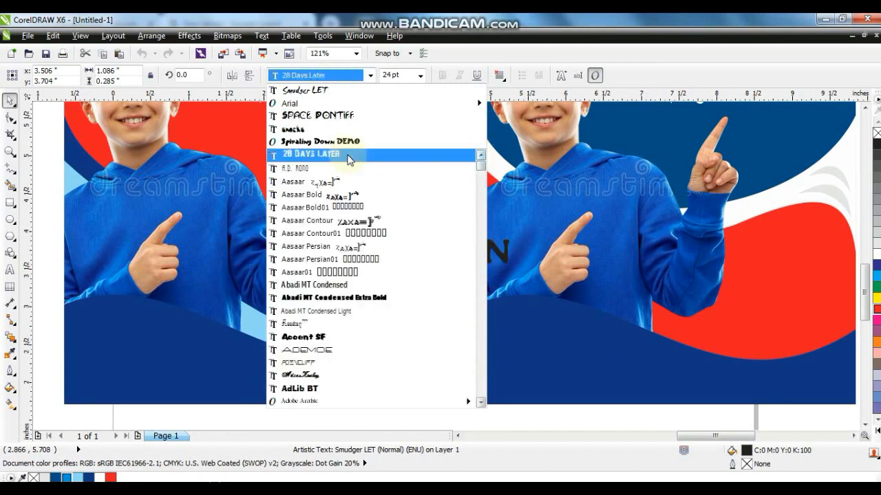
{"action": "left_click", "coordinate": [350, 302]}
Duplicate the "Admission" text just below itself and change the copy's wording to "open"
{"action": "left_click_drag", "start_coordinate": [387, 257], "coordinate": [386, 277]}
{"action": "right_click", "coordinate": [387, 277]}
{"action": "left_click", "coordinate": [12, 267]}
{"action": "key", "text": "ctrl+a"}
{"action": "type", "text": "o"}
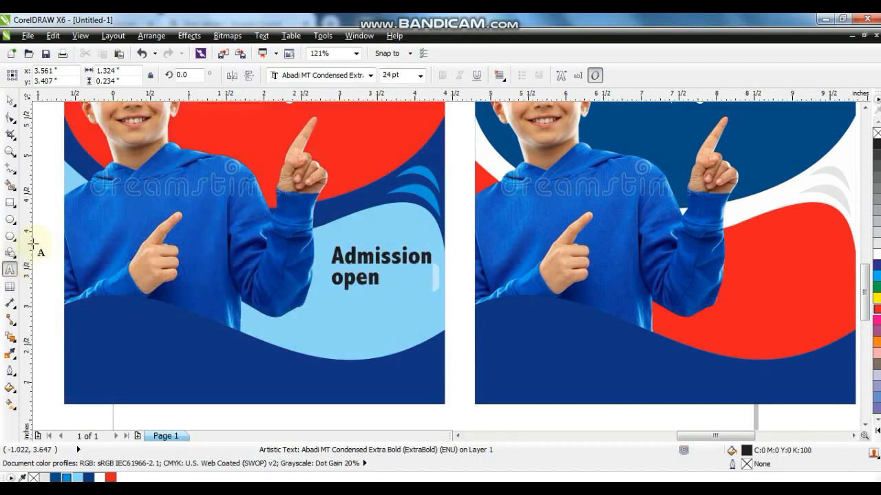
Enlarge "open" to the width of "Admission" and stack the two lines closely on the light blue wave
{"action": "left_click", "coordinate": [10, 100]}
{"action": "left_click_drag", "start_coordinate": [386, 296], "coordinate": [435, 330]}
{"action": "left_click", "coordinate": [386, 257], "text": "shift"}
Duplicate the "Admission" text below "open" and change the copy's wording to "Session-2020"
{"action": "left_click_drag", "start_coordinate": [386, 280], "coordinate": [384, 307]}
{"action": "key", "text": "Escape"}
{"action": "right_click", "coordinate": [384, 307]}
{"action": "left_click", "coordinate": [8, 270]}
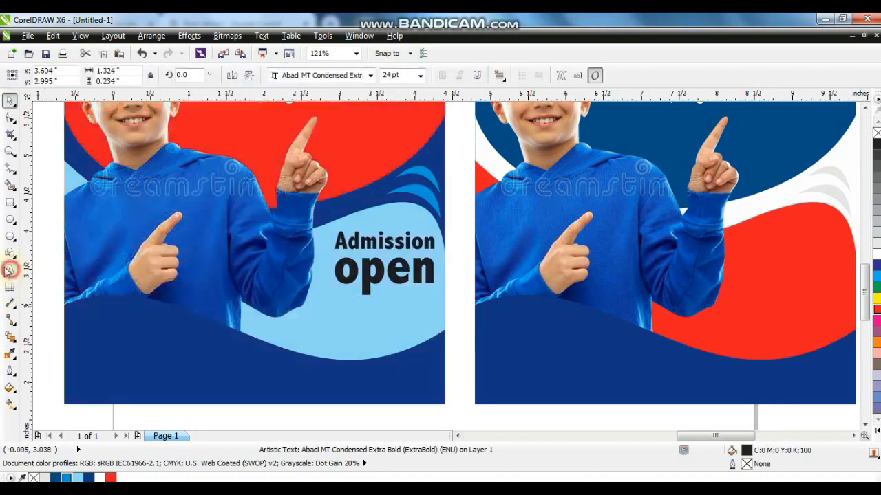
{"action": "type", "text": "Session-2020"}
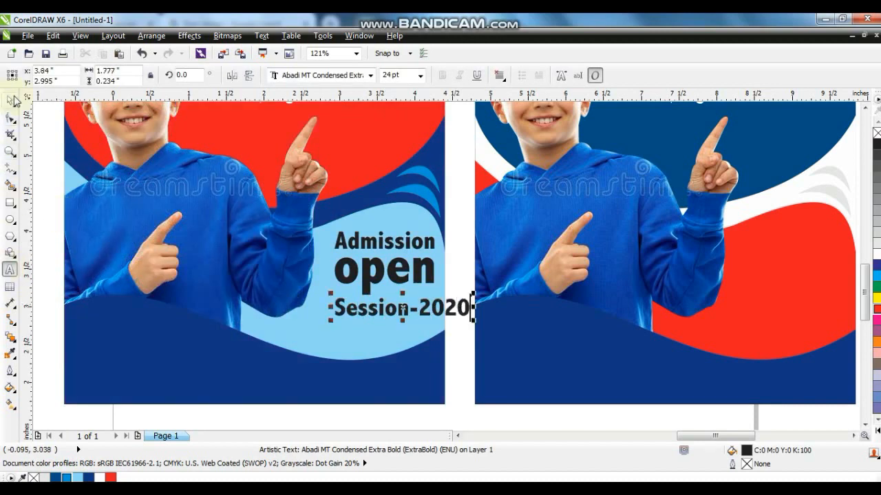
Shrink "Session-2020" to about the width of the lines above and shift all three text lines slightly down and left together
{"action": "left_click", "coordinate": [14, 102]}
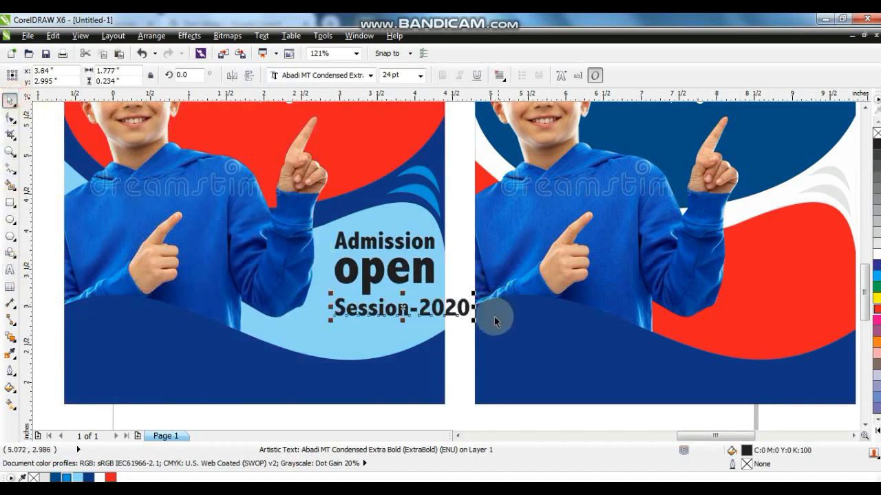
{"action": "left_click_drag", "start_coordinate": [475, 318], "coordinate": [438, 315]}
{"action": "left_click", "coordinate": [395, 275], "text": "shift"}
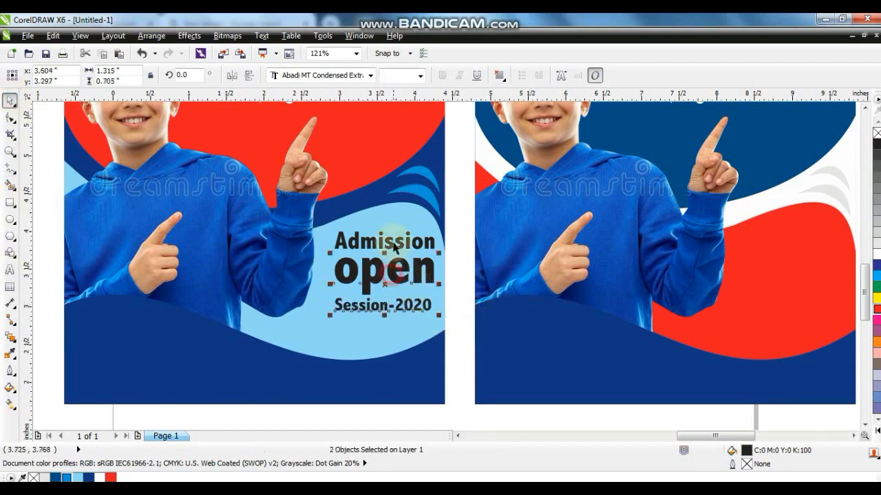
{"action": "left_click", "coordinate": [385, 242], "text": "shift"}
{"action": "left_click_drag", "start_coordinate": [386, 242], "coordinate": [386, 250]}
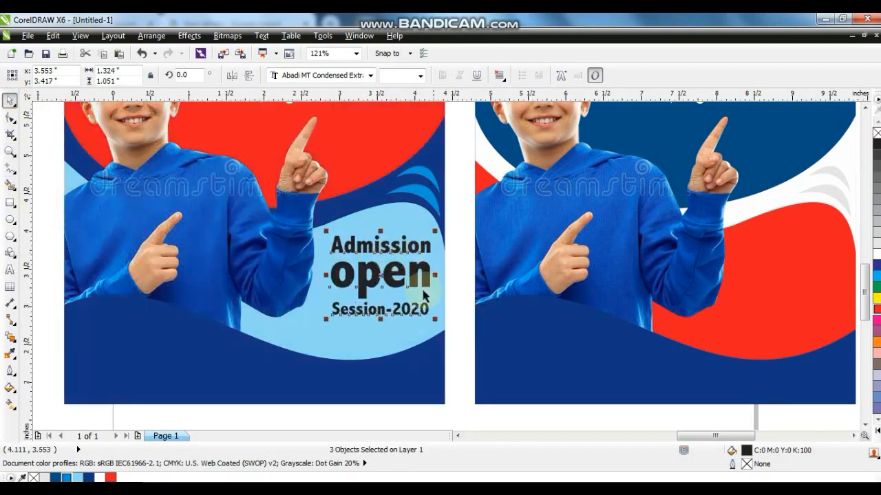
Add white three-line text "UACK / SCHOOL / SYSTYEM" on the red flyer's dark blue wave, using a reworded copy of "Session-2020"
{"action": "key", "text": "Escape"}
{"action": "left_click_drag", "start_coordinate": [365, 306], "coordinate": [114, 328]}
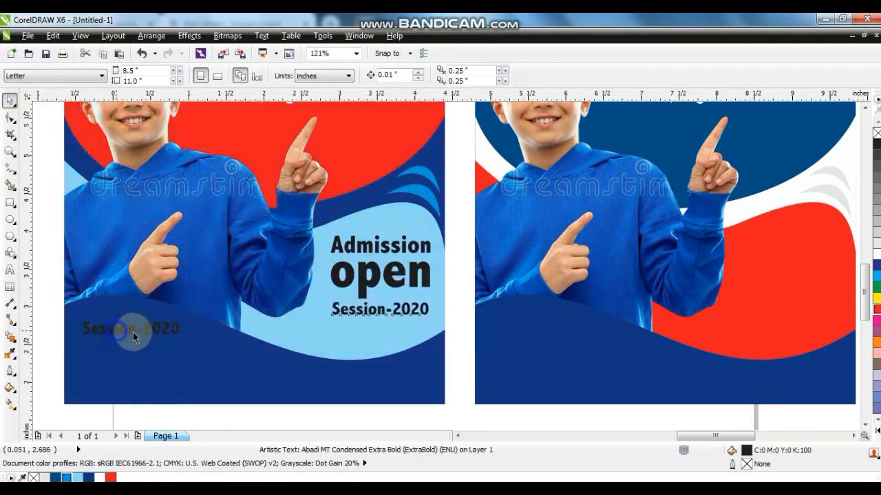
{"action": "left_click", "coordinate": [10, 269]}
{"action": "key", "text": "ctrl+a"}
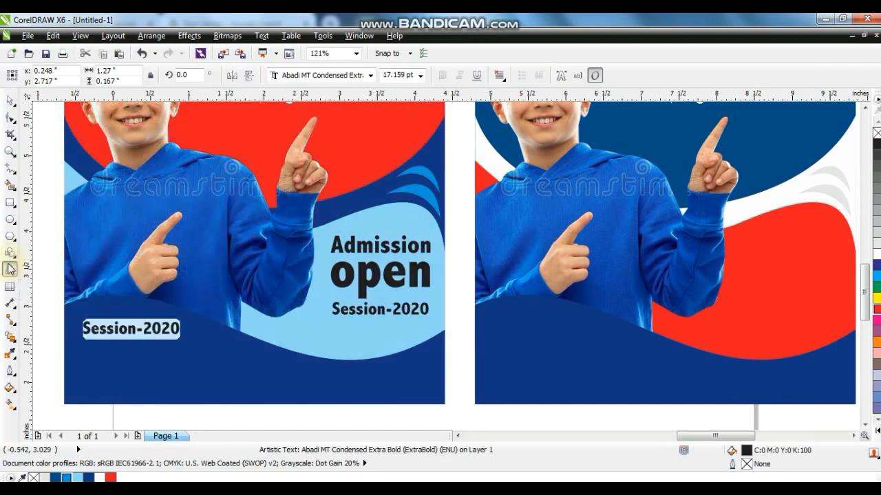
{"action": "type", "text": "UACK"}
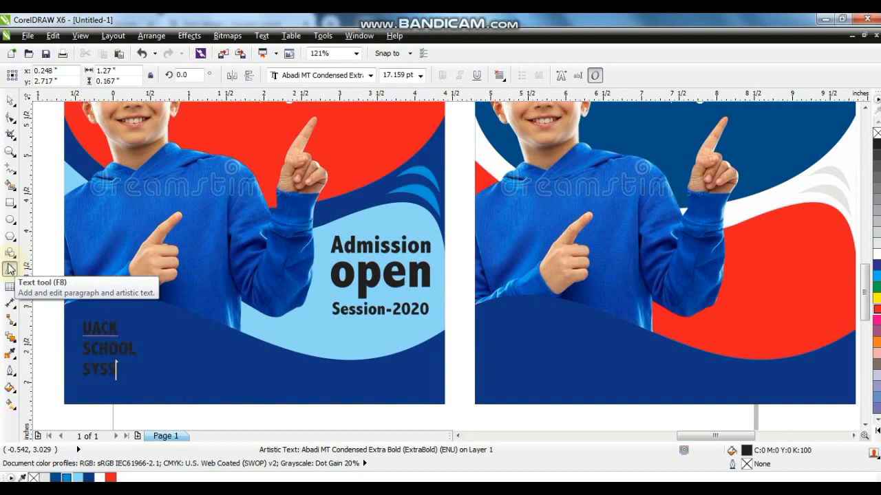
{"action": "type", "text": "TE"}
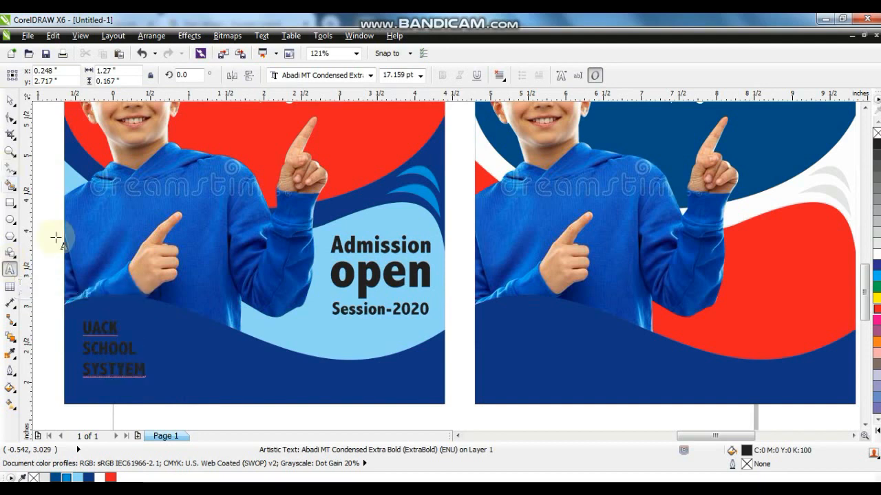
{"action": "left_click", "coordinate": [10, 99]}
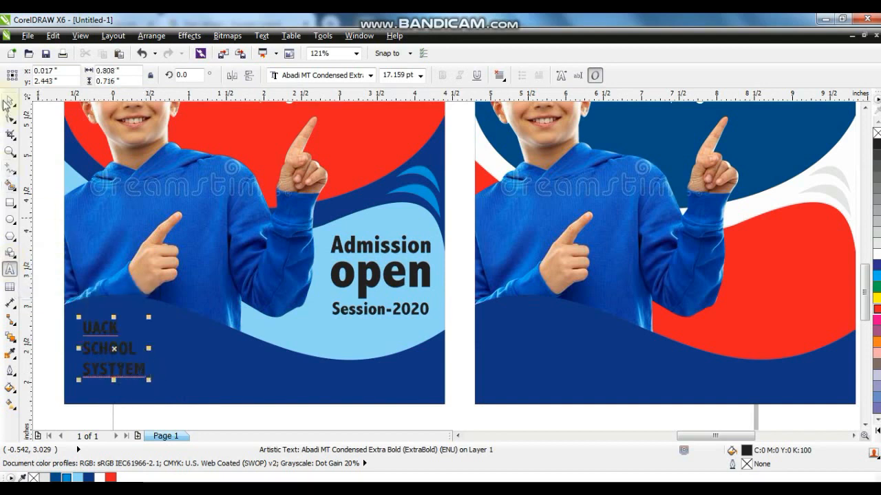
{"action": "left_click", "coordinate": [877, 262]}
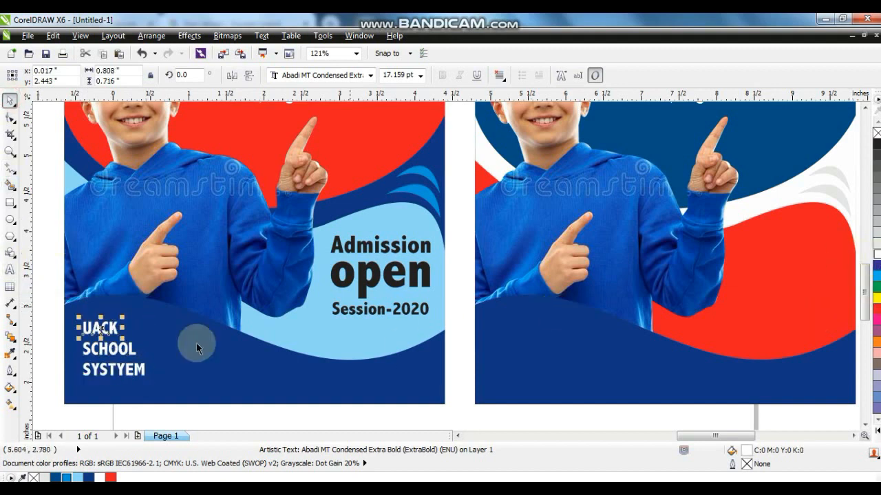
Enlarge "UACK" to about 1.63 in wide and set a single "SCHOOL SYSTEM" line directly beneath it, removing the separate "SYSTYEM" line
{"action": "left_click_drag", "start_coordinate": [123, 337], "coordinate": [228, 398]}
{"action": "left_click", "coordinate": [112, 356]}
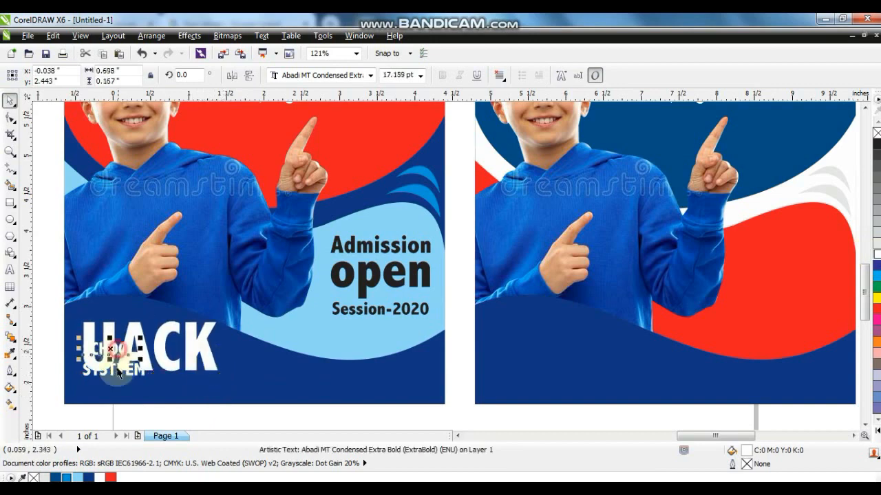
{"action": "left_click", "coordinate": [119, 372], "text": "shift"}
{"action": "left_click_drag", "start_coordinate": [114, 375], "coordinate": [329, 398]}
{"action": "mouse_move", "coordinate": [163, 347]}
{"action": "left_mouse_down"}
{"action": "mouse_move", "coordinate": [151, 345]}
{"action": "mouse_move", "coordinate": [161, 355]}
{"action": "left_mouse_up"}
{"action": "left_click_drag", "start_coordinate": [355, 372], "coordinate": [127, 370]}
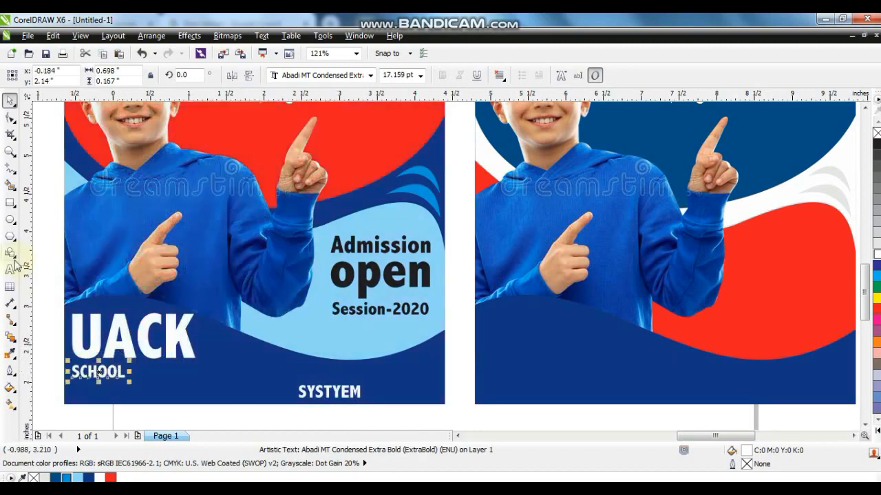
{"action": "left_click", "coordinate": [8, 269]}
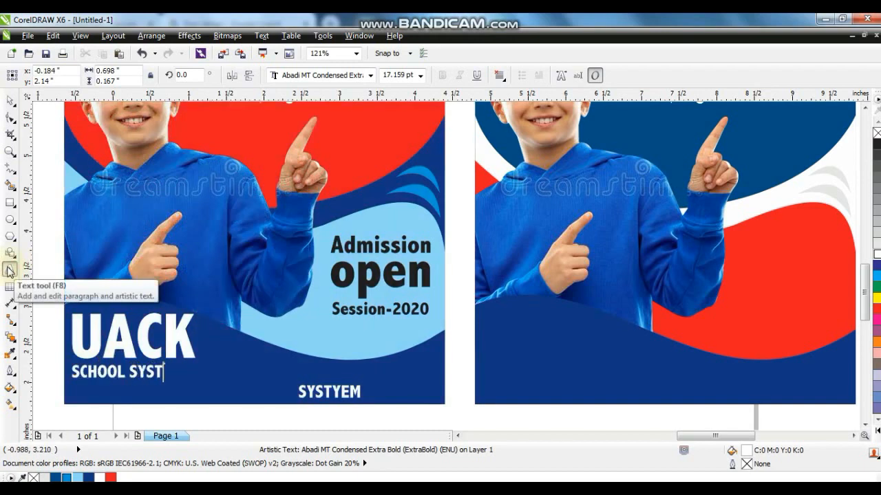
{"action": "left_click", "coordinate": [9, 101]}
Split "UACK" into separate letters and fill the "A" and "C" with red
{"action": "left_click", "coordinate": [142, 340]}
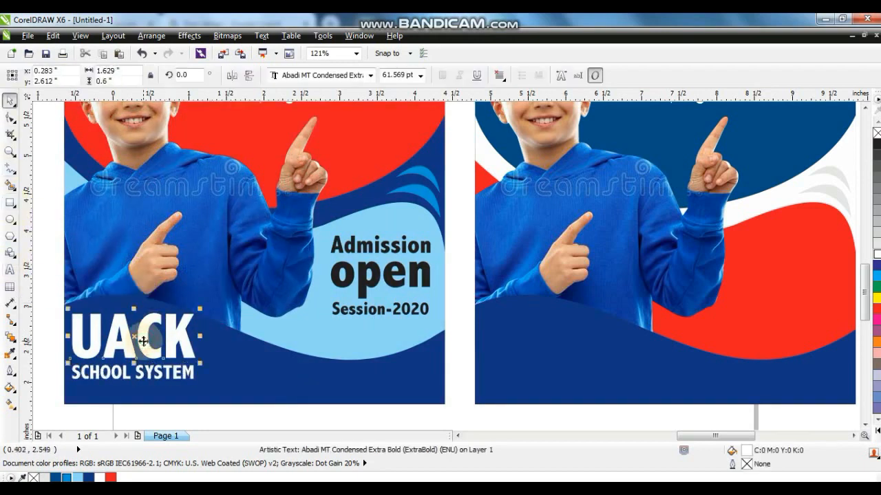
{"action": "left_click", "coordinate": [143, 341]}
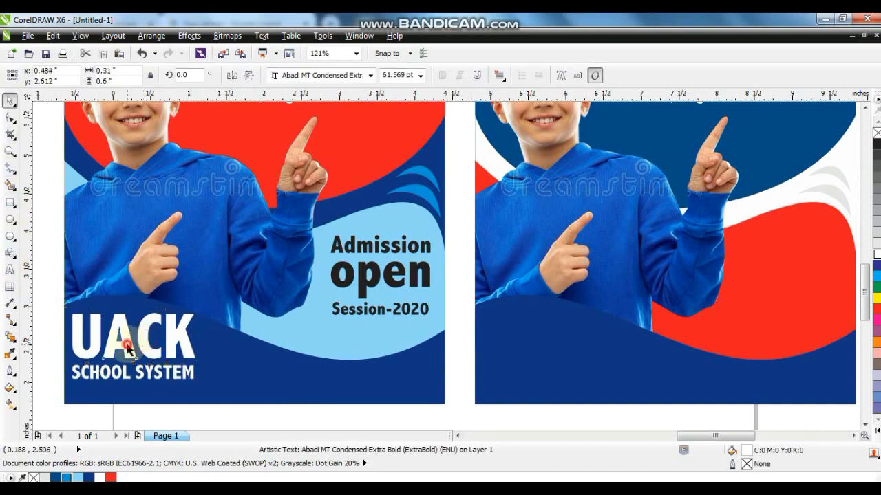
{"action": "left_click", "coordinate": [126, 338], "text": "shift"}
{"action": "left_click", "coordinate": [111, 476]}
{"action": "left_click", "coordinate": [357, 382]}
Scale the whole "UACK SCHOOL SYSTEM" lettering down together to about 1.39 in wide in the red flyer's lower corner
{"action": "scroll", "coordinate": [318, 377], "scroll_direction": "down", "scroll_amount": 2}
{"action": "left_click_drag", "start_coordinate": [281, 330], "coordinate": [435, 423]}
{"action": "key", "text": "ctrl+z"}
{"action": "left_click_drag", "start_coordinate": [330, 361], "coordinate": [435, 427]}
{"action": "left_click_drag", "start_coordinate": [404, 370], "coordinate": [412, 362]}
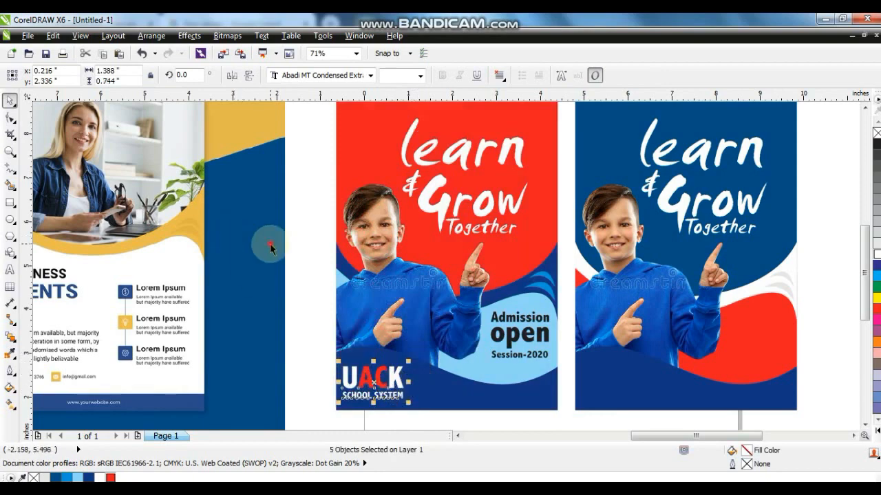
Duplicate the "Admission open Session-2020" text and the "UACK SCHOOL SYSTEM" lettering onto the matching places of the blue flyer
{"action": "left_click", "coordinate": [270, 246]}
{"action": "scroll", "coordinate": [412, 317], "scroll_direction": "down", "scroll_amount": 2}
{"action": "left_click", "coordinate": [319, 140]}
{"action": "left_click_drag", "start_coordinate": [318, 143], "coordinate": [665, 398]}
{"action": "scroll", "coordinate": [543, 303], "scroll_direction": "up", "scroll_amount": 2}
{"action": "left_click", "coordinate": [201, 312]}
{"action": "scroll", "coordinate": [406, 430], "scroll_direction": "down", "scroll_amount": 1}
{"action": "left_click_drag", "start_coordinate": [191, 275], "coordinate": [450, 387]}
{"action": "left_click_drag", "start_coordinate": [404, 332], "coordinate": [642, 337]}
{"action": "right_click", "coordinate": [643, 337]}
Shift the blue flyer's three-line admission text slightly left on its red wave
{"action": "left_click", "coordinate": [703, 316]}
{"action": "left_click_drag", "start_coordinate": [688, 278], "coordinate": [598, 357]}
{"action": "left_click_drag", "start_coordinate": [627, 323], "coordinate": [621, 322]}
{"action": "left_click", "coordinate": [697, 322]}
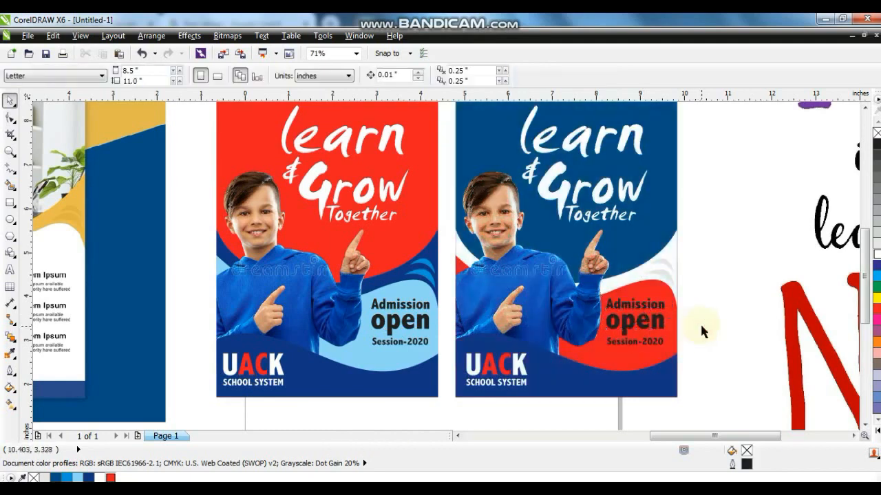
Zoom to both finished flyers and preview them full screen
{"action": "scroll", "coordinate": [698, 323], "scroll_direction": "down", "scroll_amount": 3}
{"action": "left_click_drag", "start_coordinate": [587, 324], "coordinate": [413, 172]}
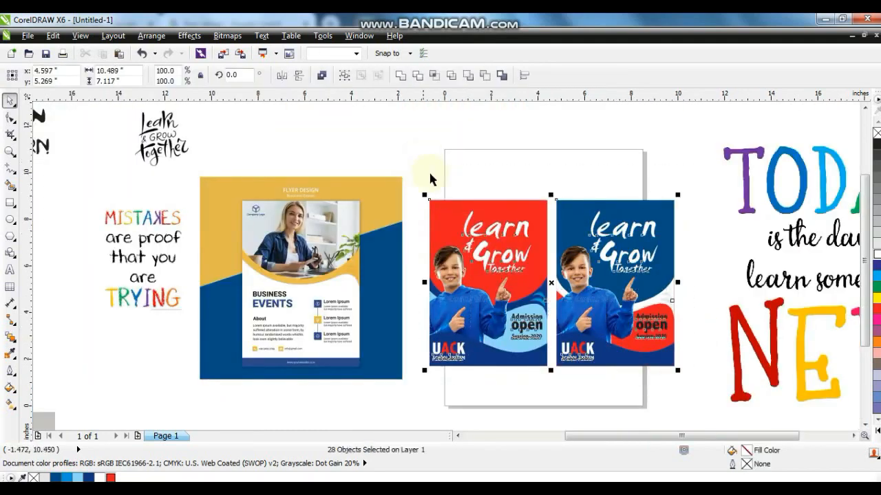
{"action": "key", "text": "shift+F2"}
{"action": "key", "text": "F9"}
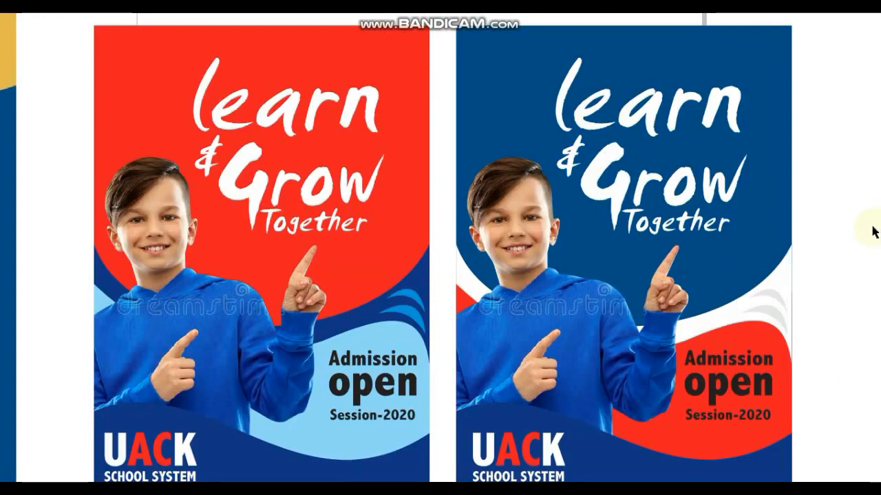